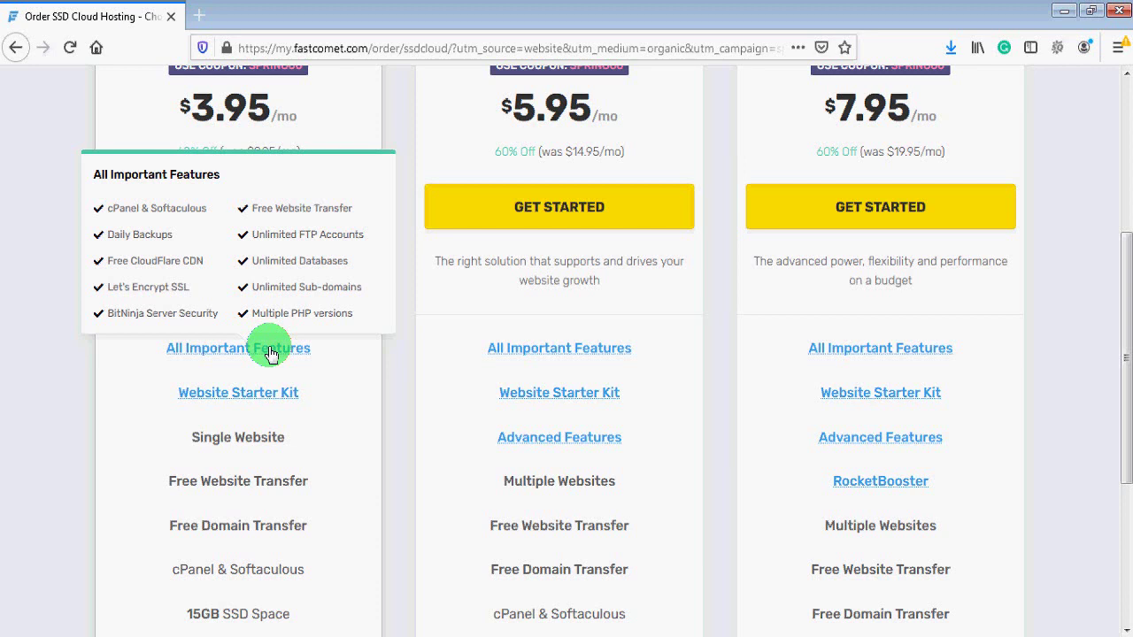
Compare the FastCloud and FastCloud Plus plans' included features, number of websites and SSD space
{"action": "mouse_move", "coordinate": [240, 398]}
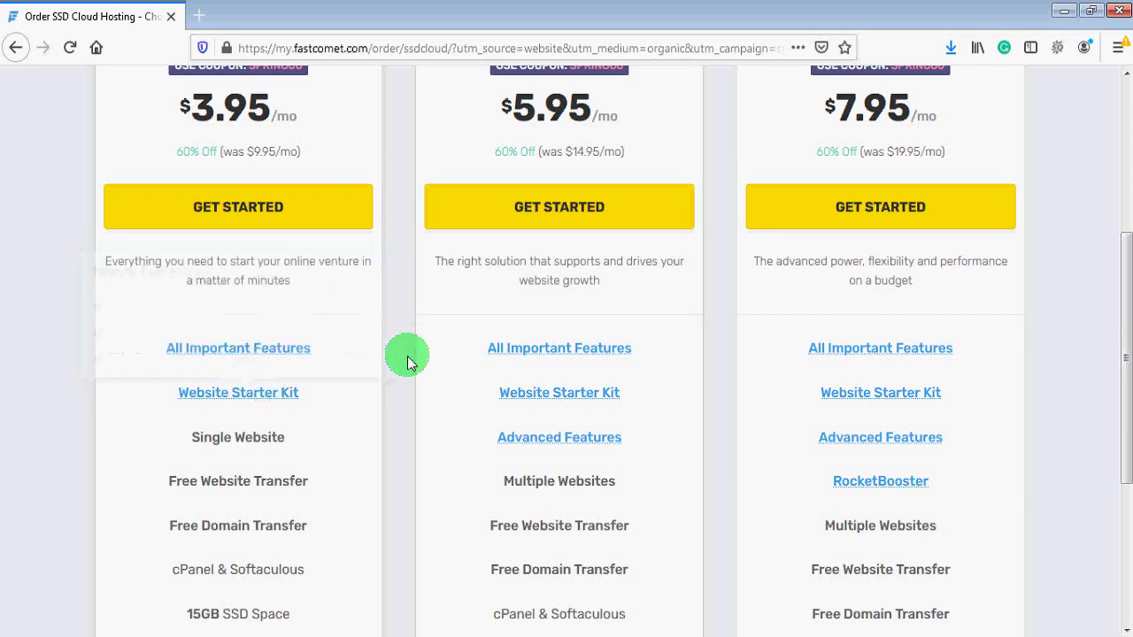
{"action": "mouse_move", "coordinate": [567, 354]}
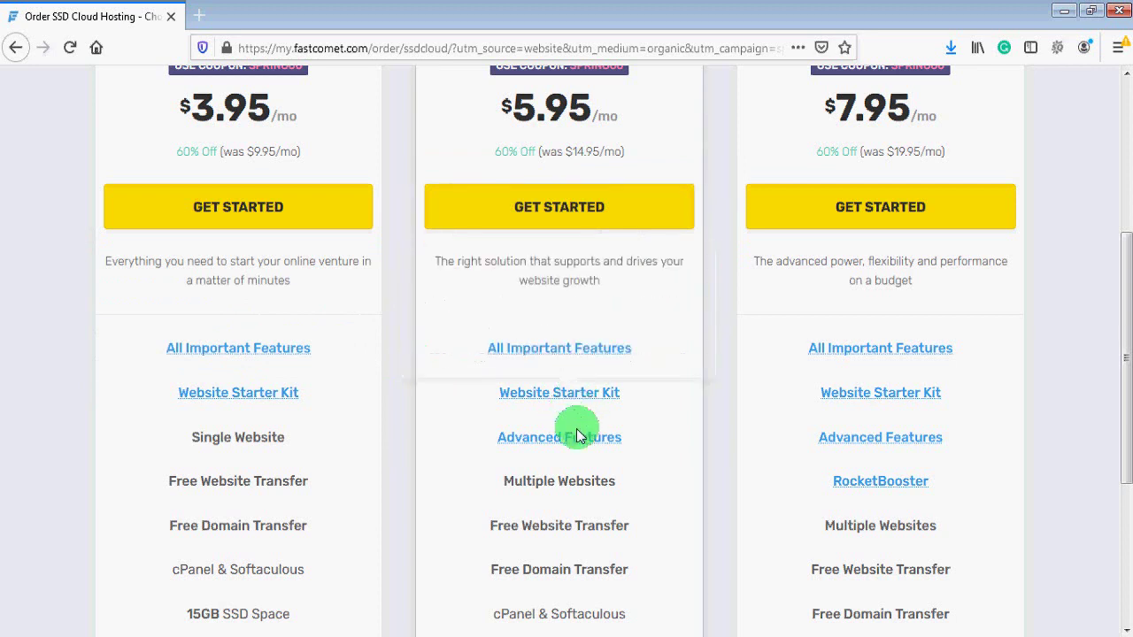
{"action": "mouse_move", "coordinate": [592, 445]}
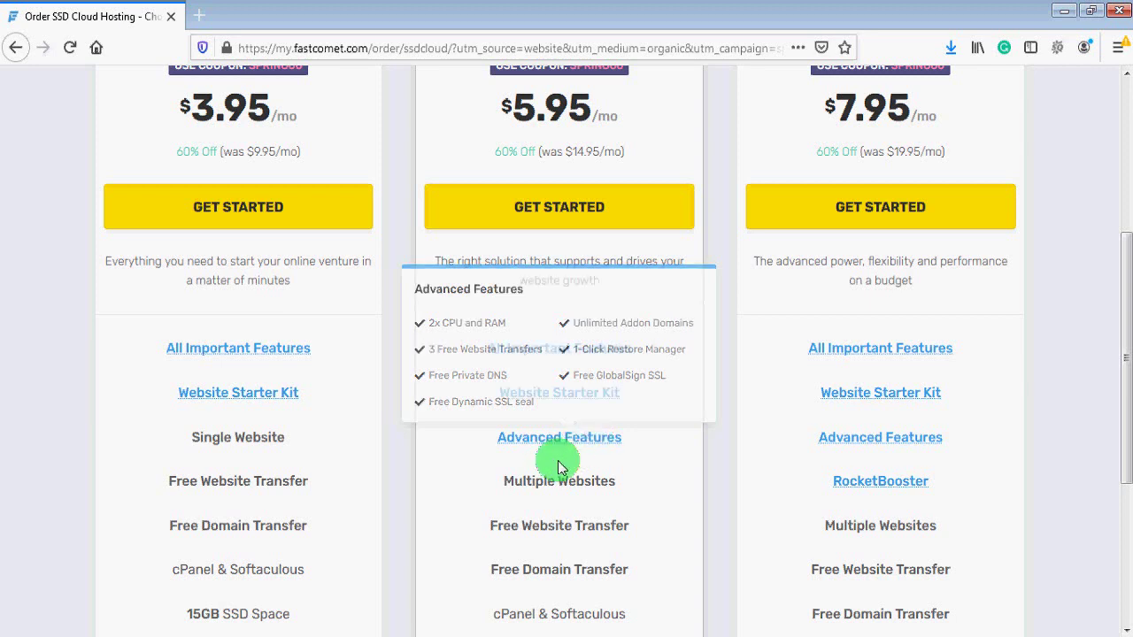
{"action": "left_click_drag", "start_coordinate": [503, 478], "coordinate": [622, 480]}
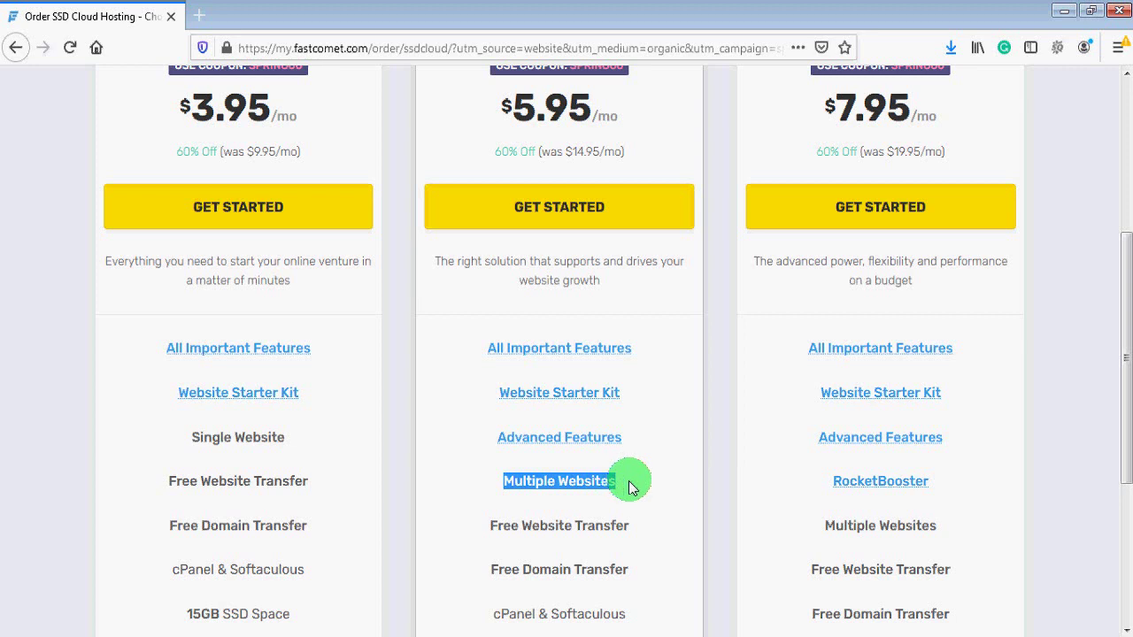
{"action": "left_click_drag", "start_coordinate": [186, 437], "coordinate": [288, 440]}
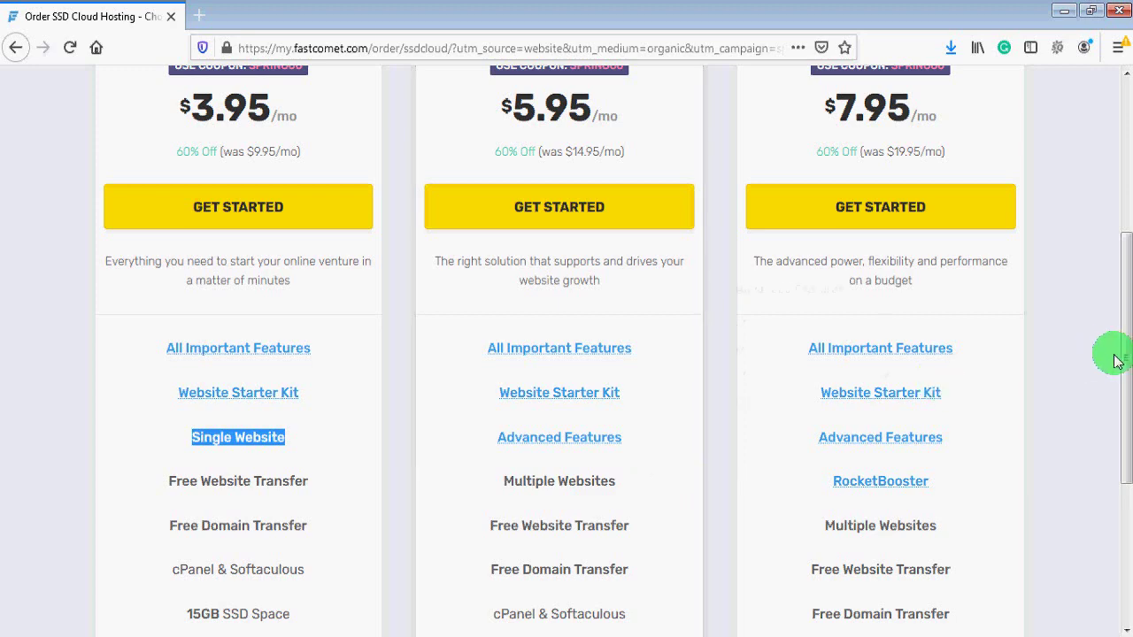
{"action": "left_click_drag", "start_coordinate": [1124, 360], "coordinate": [1120, 541]}
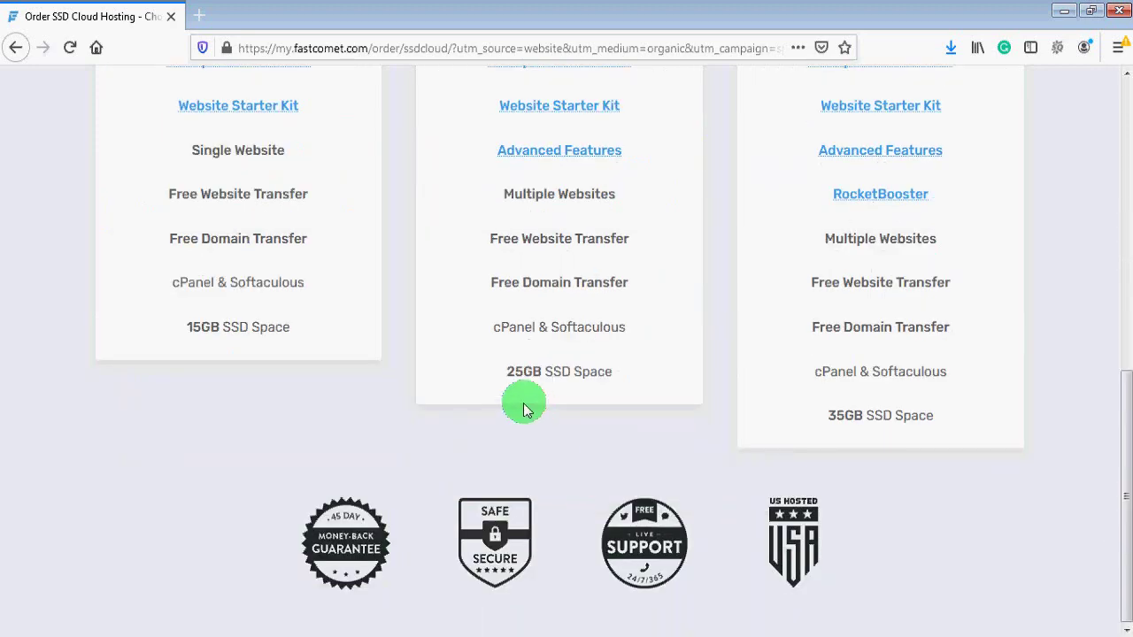
{"action": "left_click_drag", "start_coordinate": [498, 379], "coordinate": [627, 379]}
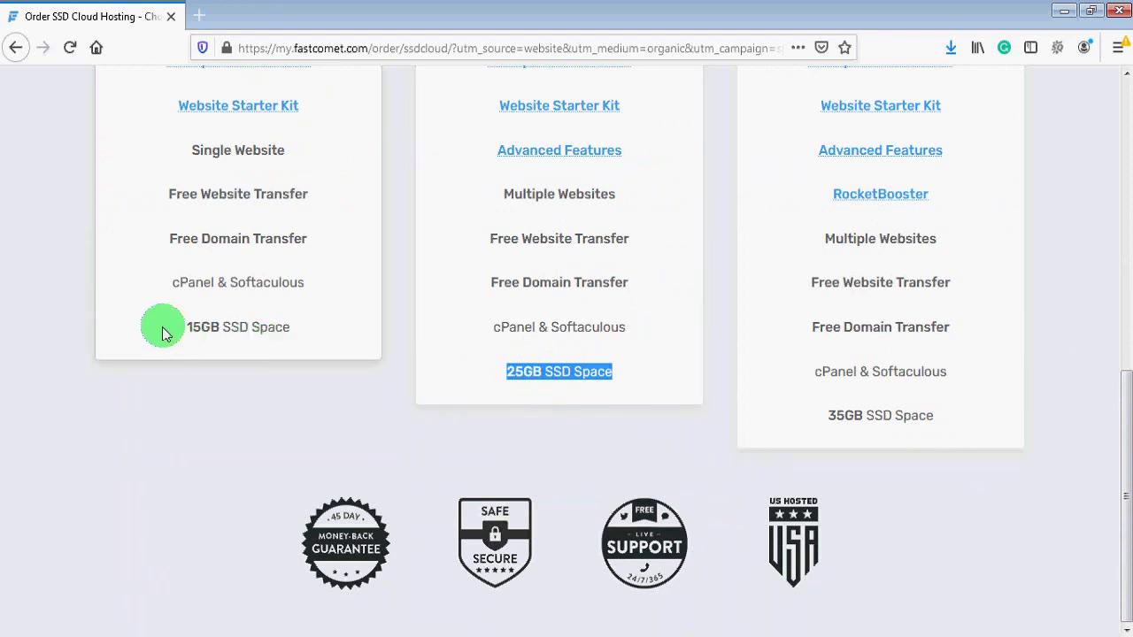
{"action": "left_click_drag", "start_coordinate": [175, 323], "coordinate": [305, 337]}
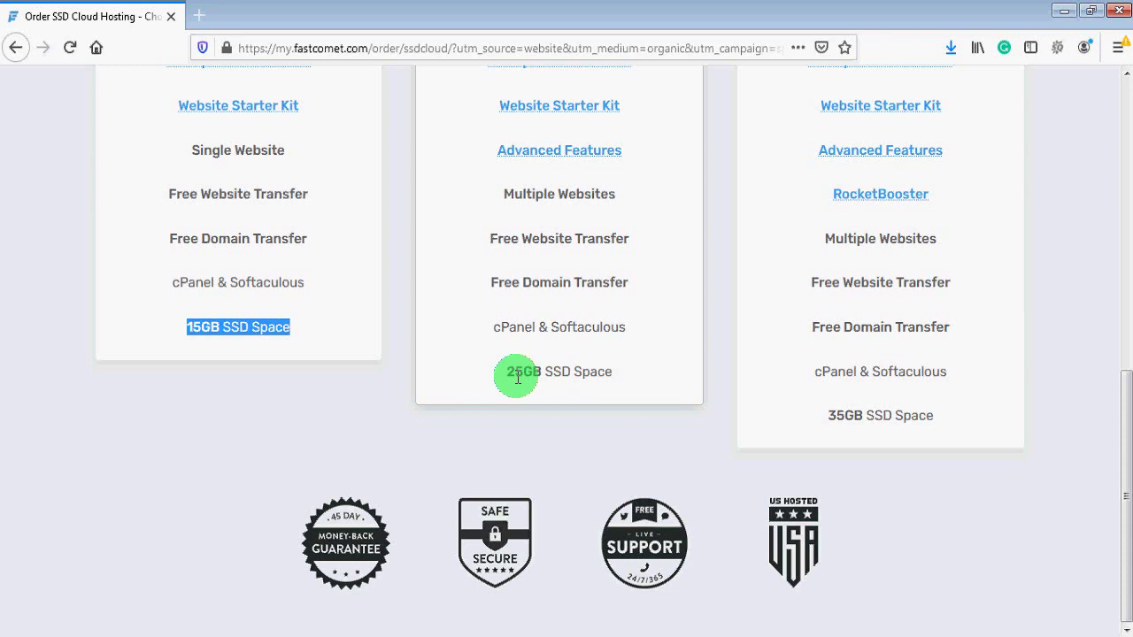
{"action": "left_click_drag", "start_coordinate": [545, 373], "coordinate": [617, 379]}
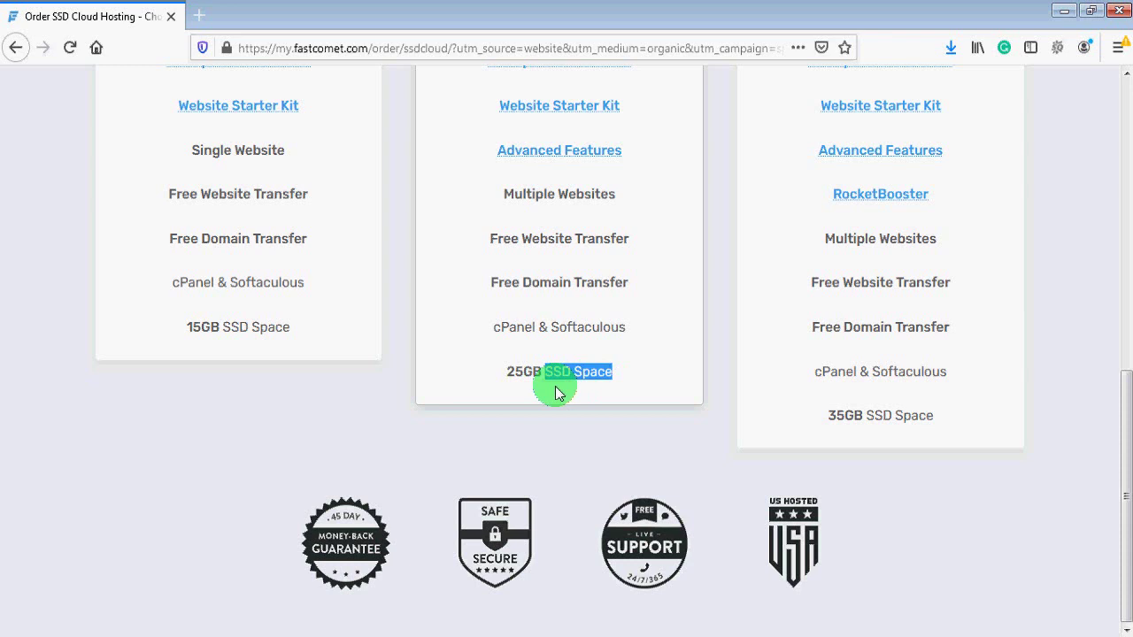
{"action": "left_click_drag", "start_coordinate": [603, 371], "coordinate": [608, 373]}
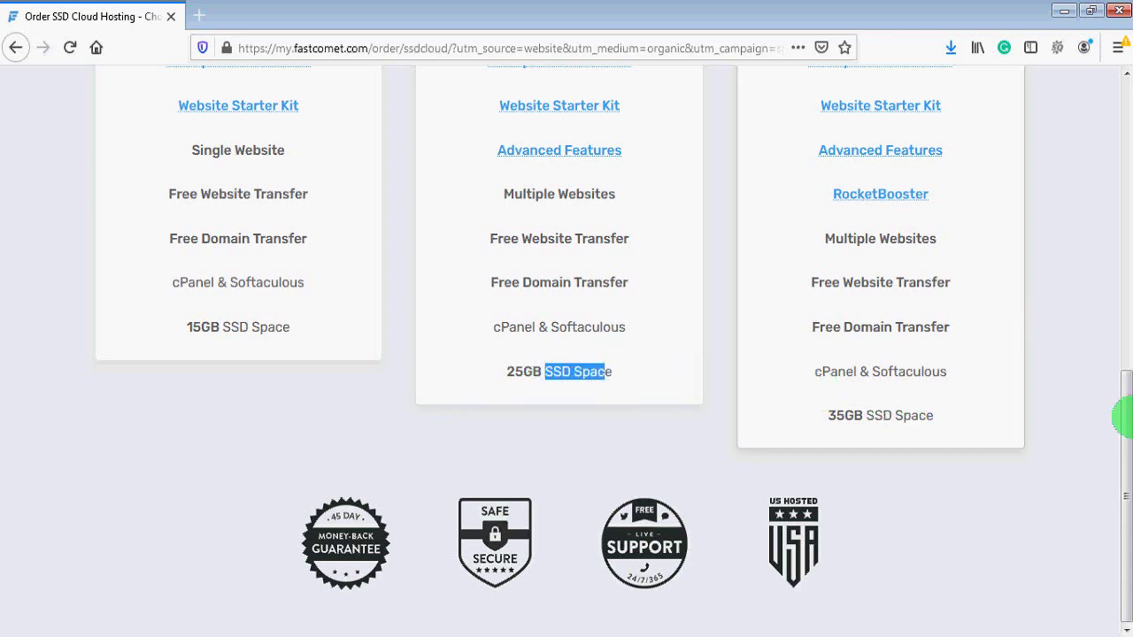
Choose the FastCloud plan at $3.95/mo to start the hosting order
{"action": "scroll", "coordinate": [1126, 354], "scroll_direction": "up", "scroll_amount": 1}
{"action": "scroll", "coordinate": [1126, 343], "scroll_direction": "up", "scroll_amount": 6}
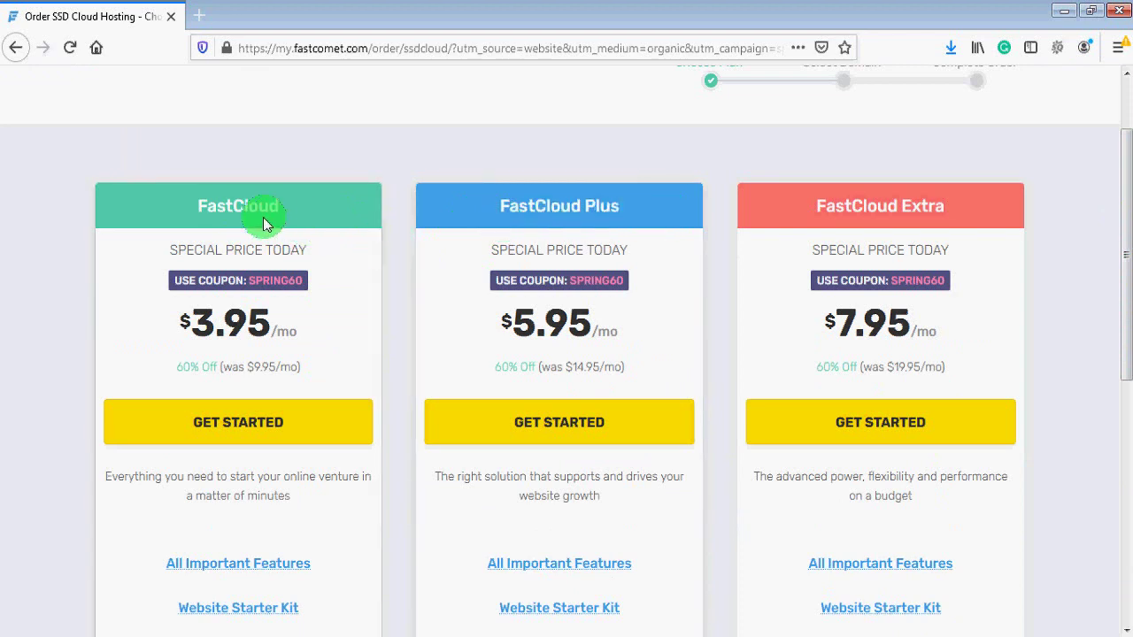
{"action": "left_click", "coordinate": [280, 433]}
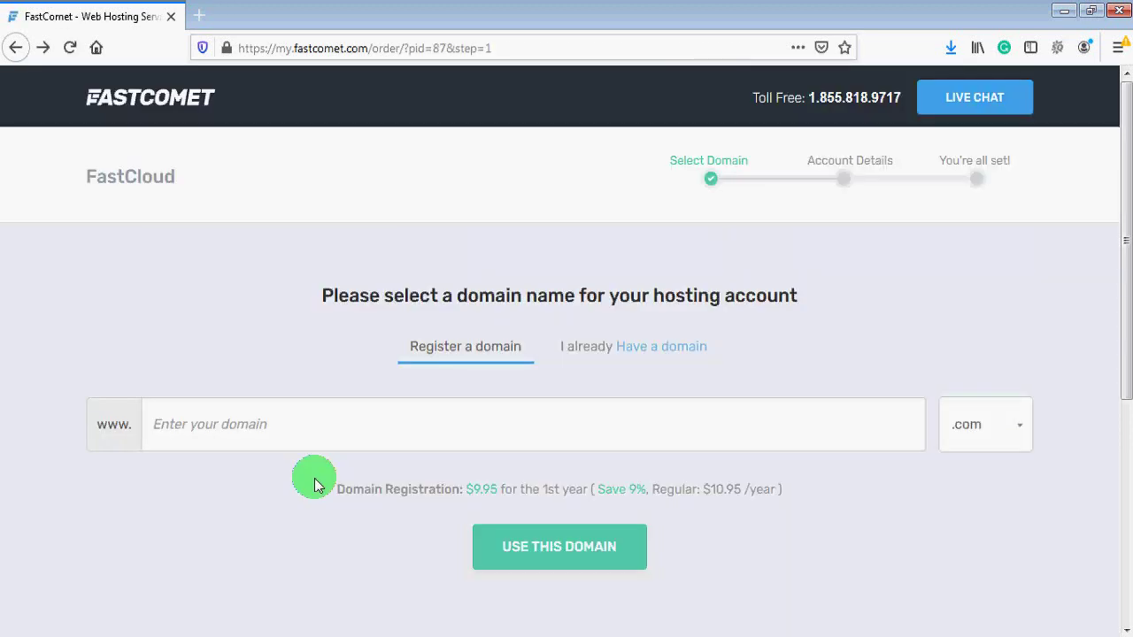
Use the new domain name xeeshanservices with the .com extension for the hosting account
{"action": "left_click", "coordinate": [248, 424]}
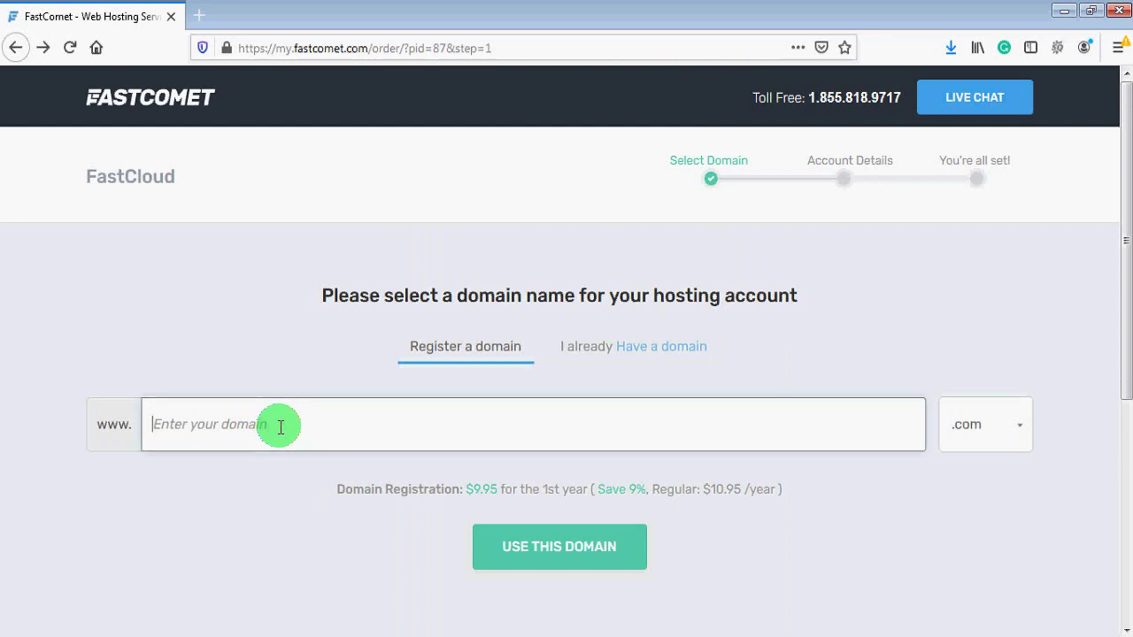
{"action": "type", "text": "x"}
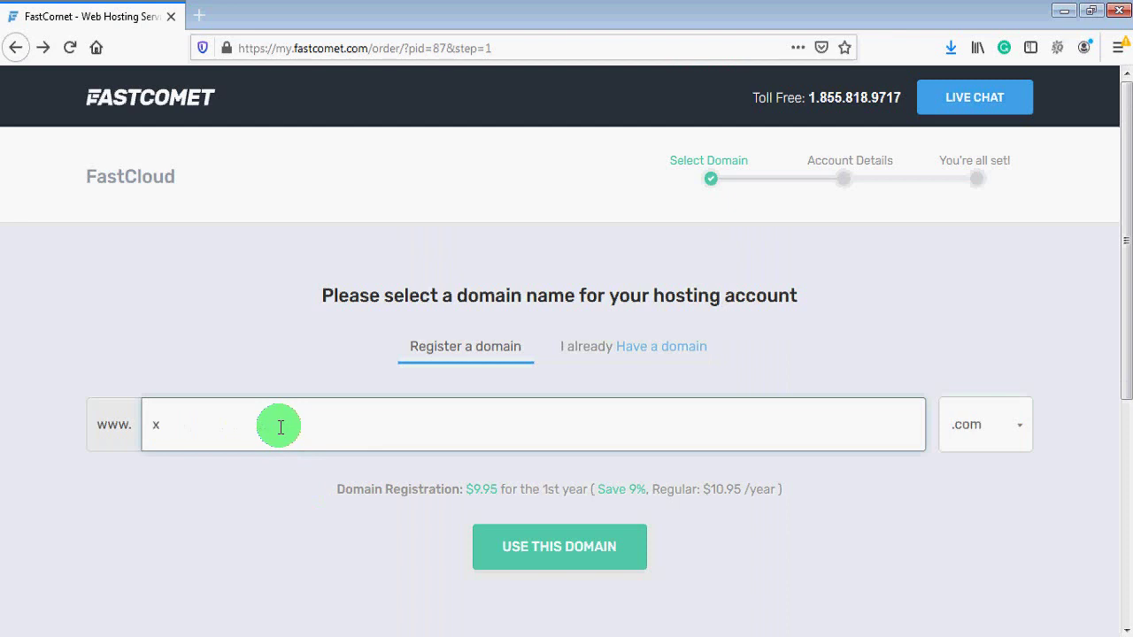
{"action": "type", "text": "eeshanservices"}
{"action": "left_click", "coordinate": [1003, 432]}
{"action": "left_click_drag", "start_coordinate": [1120, 392], "coordinate": [1120, 455]}
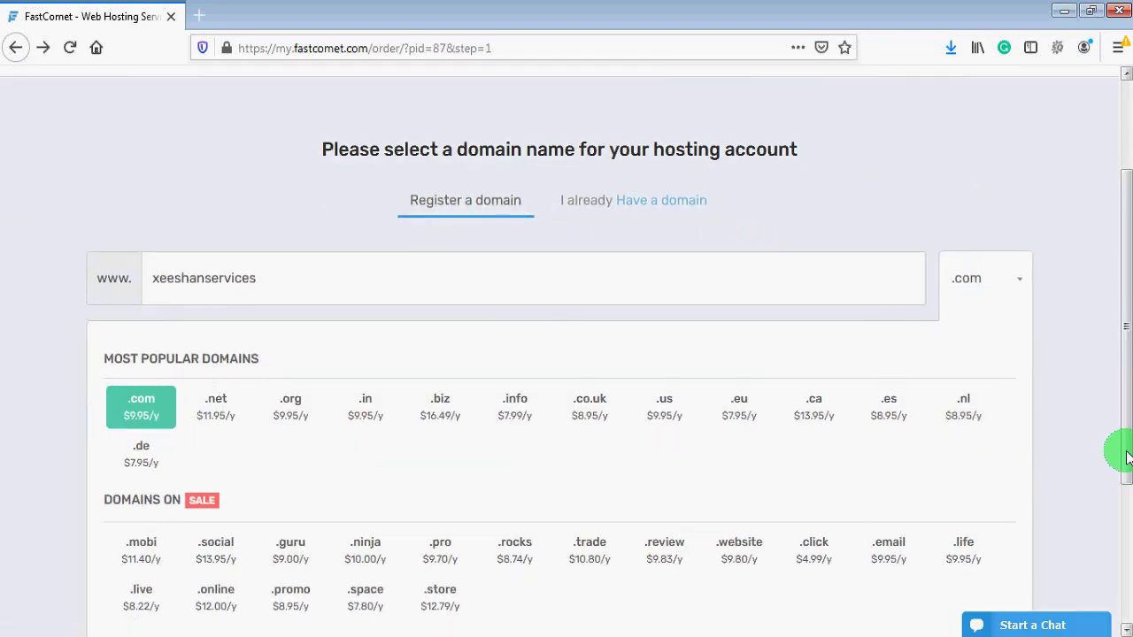
{"action": "scroll", "coordinate": [1126, 459], "scroll_direction": "down", "scroll_amount": 1}
{"action": "scroll", "coordinate": [1125, 458], "scroll_direction": "down", "scroll_amount": 2}
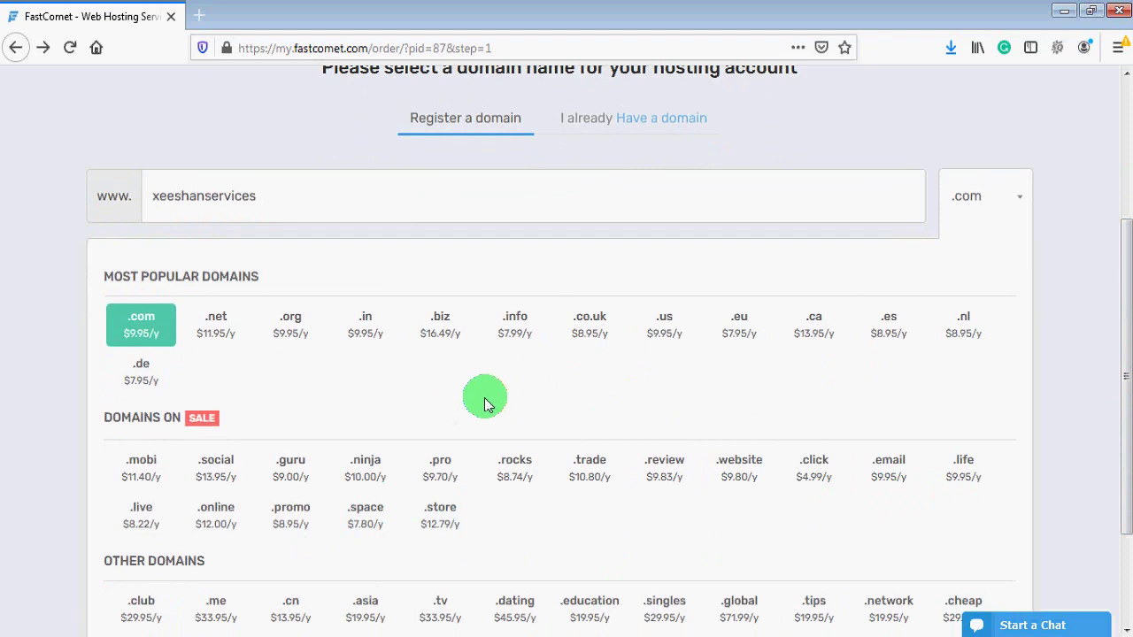
{"action": "left_click", "coordinate": [146, 332]}
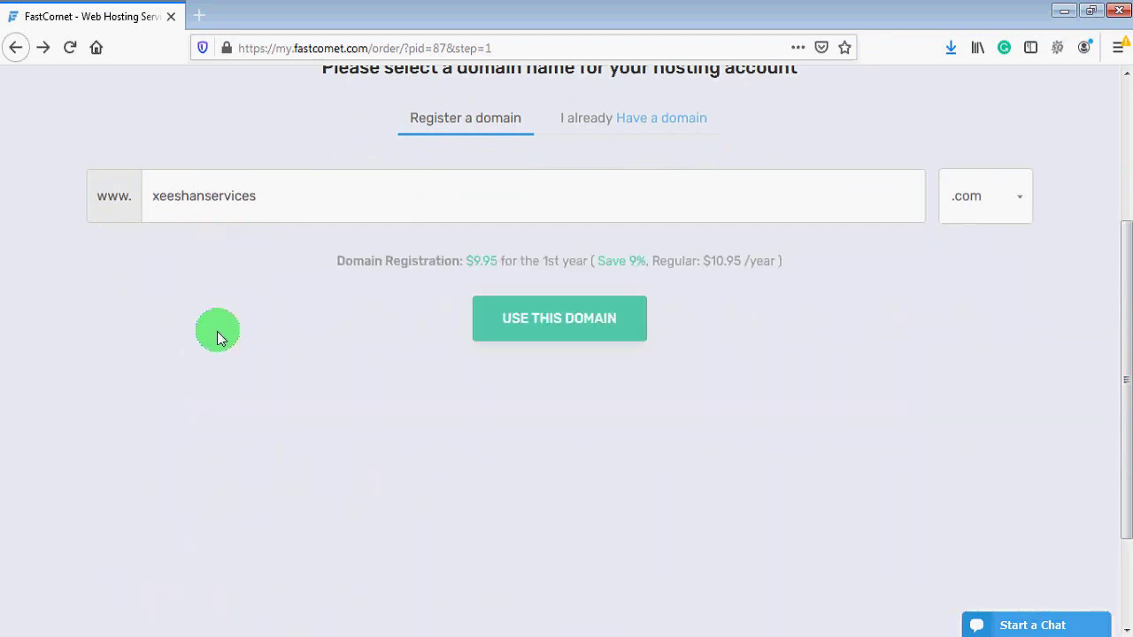
{"action": "left_click", "coordinate": [566, 325]}
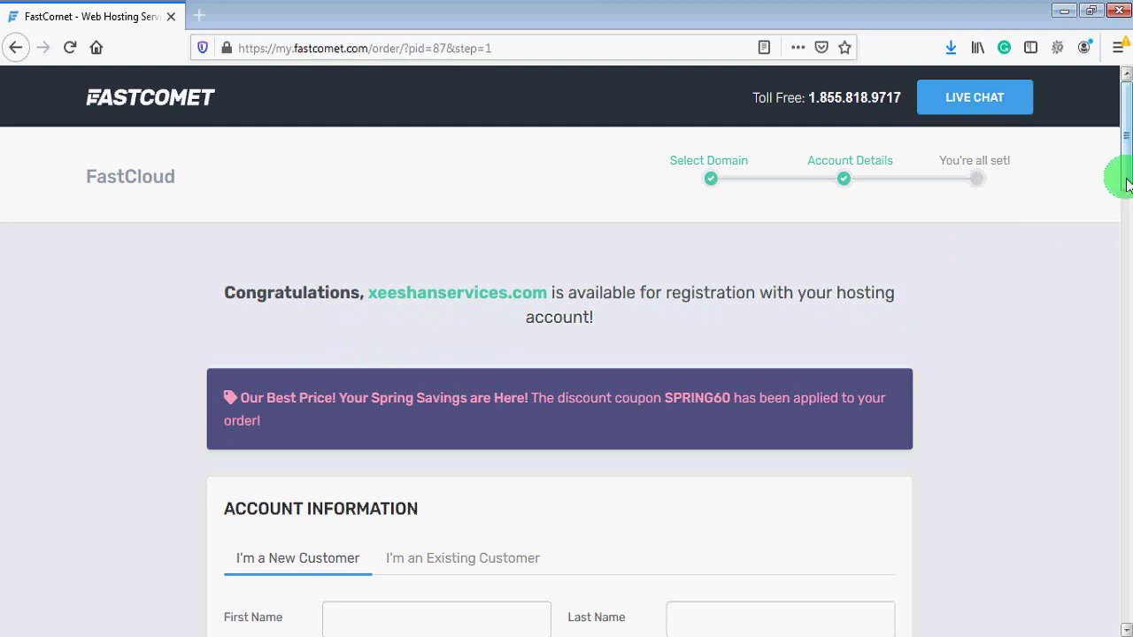
Review the account and product information fields and look through the available datacenter locations
{"action": "left_click_drag", "start_coordinate": [1128, 174], "coordinate": [1126, 257]}
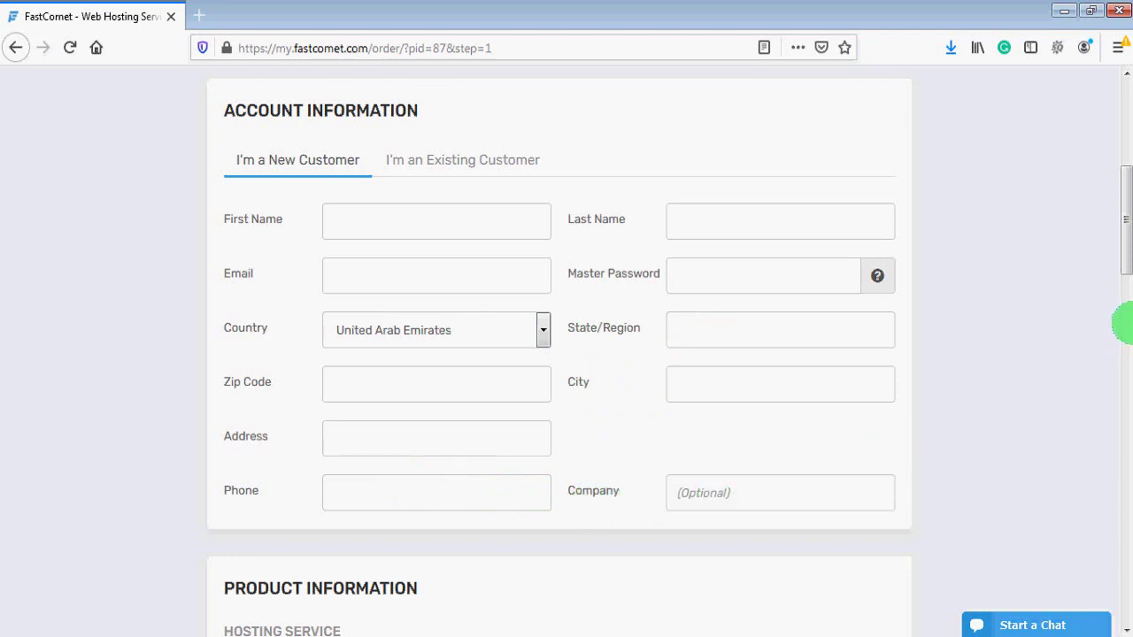
{"action": "left_click_drag", "start_coordinate": [1115, 265], "coordinate": [1117, 359]}
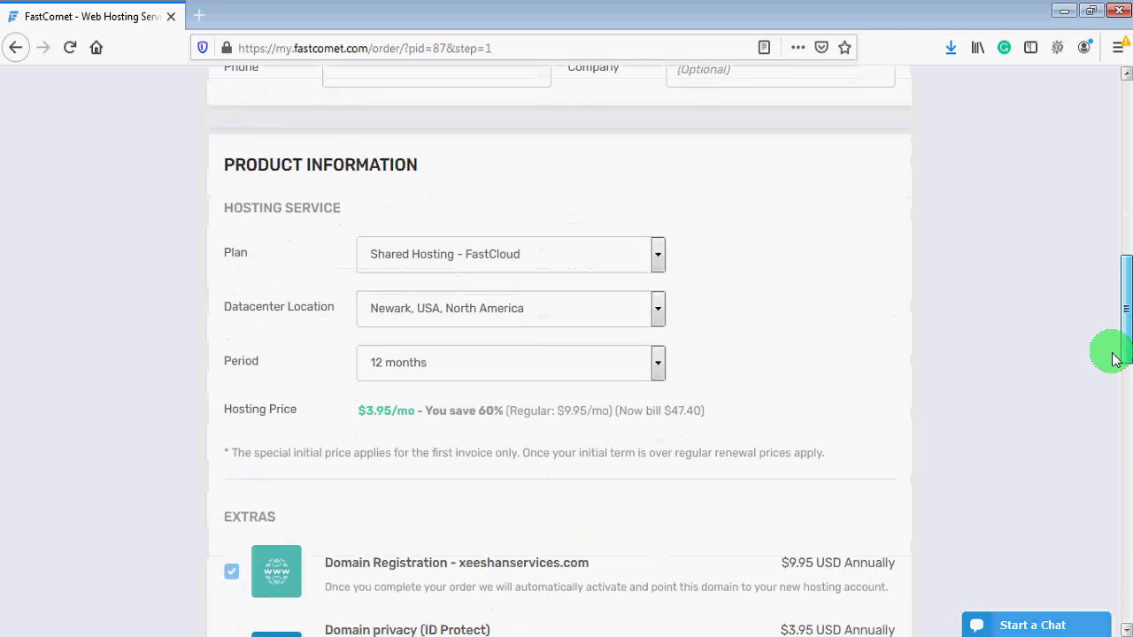
{"action": "scroll", "coordinate": [1124, 357], "scroll_direction": "down", "scroll_amount": 1}
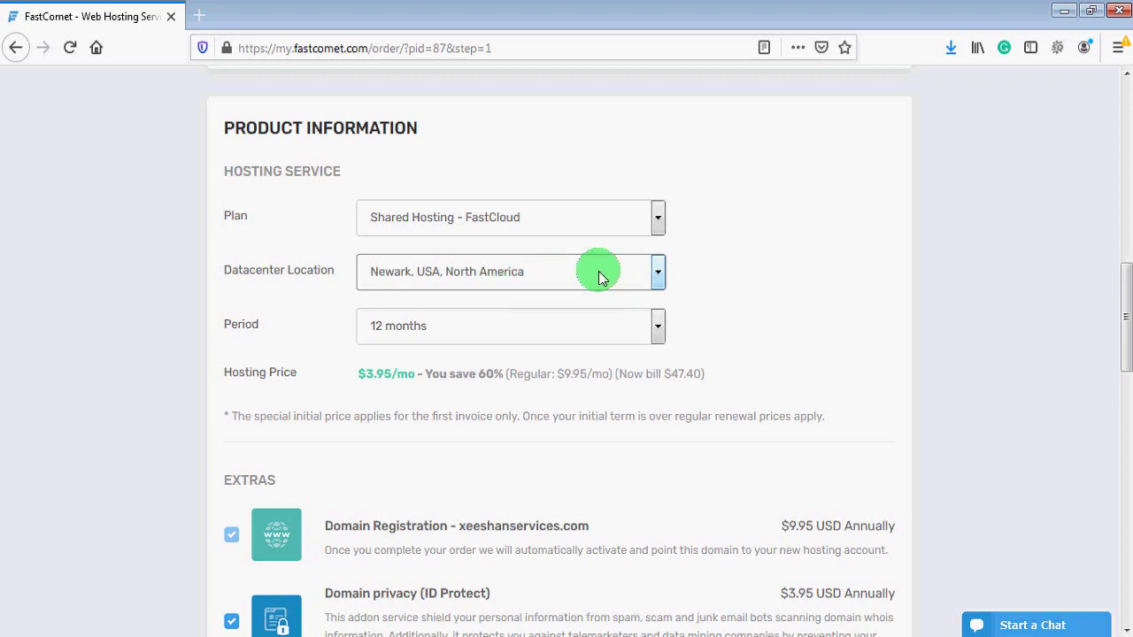
{"action": "left_click", "coordinate": [660, 277]}
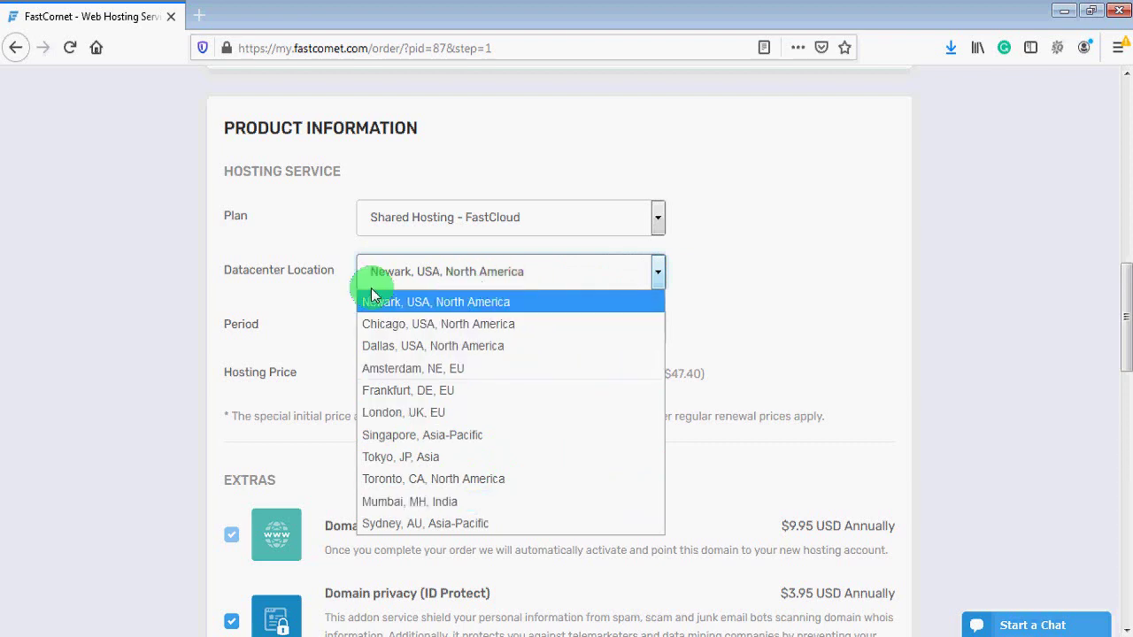
{"action": "left_click", "coordinate": [656, 274]}
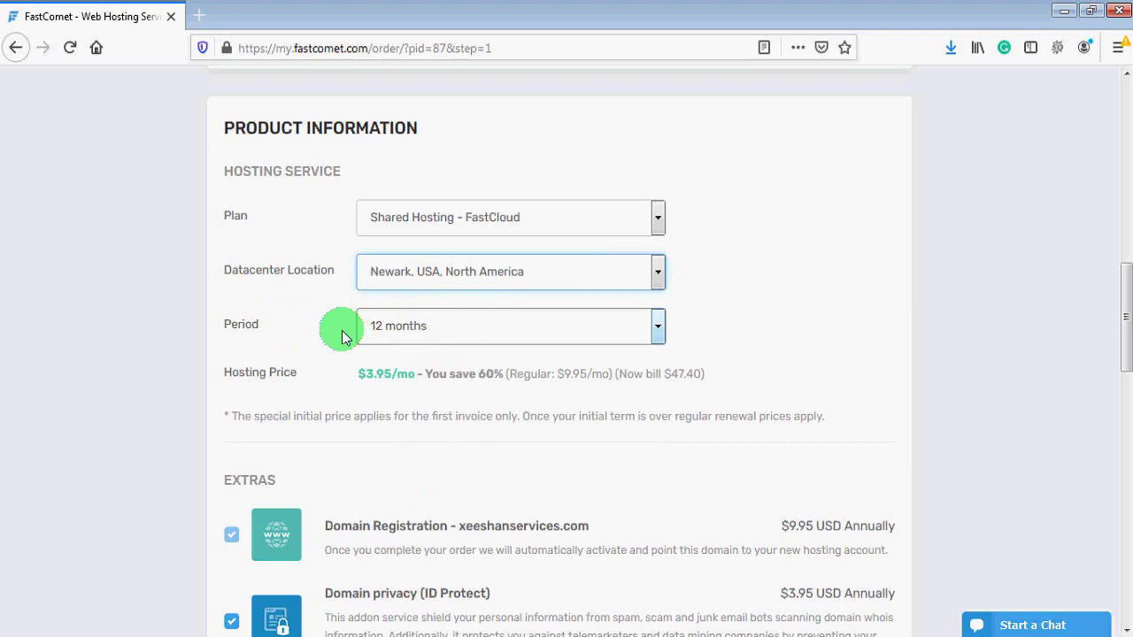
Set the hosting period to 1 month and check the discounted and regular hosting prices
{"action": "left_click", "coordinate": [657, 329]}
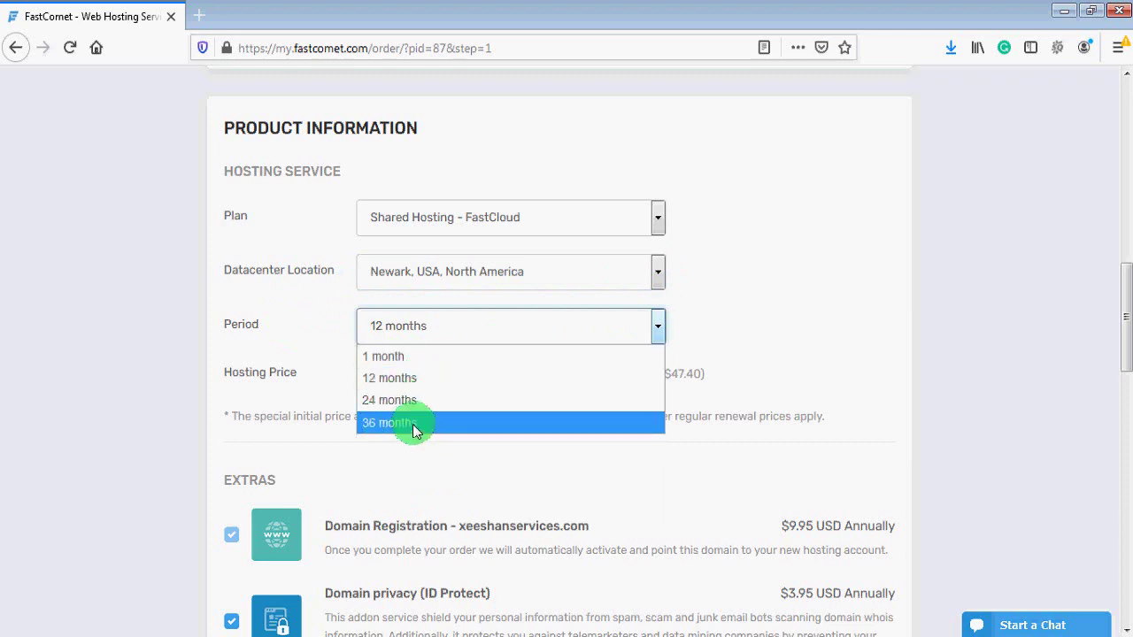
{"action": "left_click", "coordinate": [444, 361]}
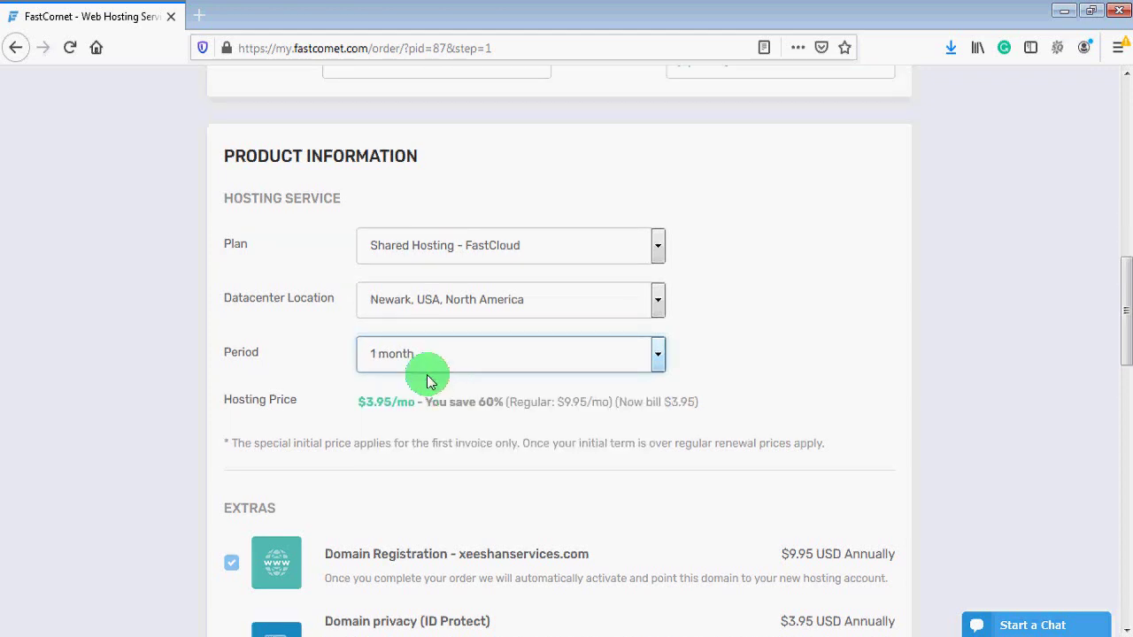
{"action": "left_click_drag", "start_coordinate": [358, 402], "coordinate": [415, 402]}
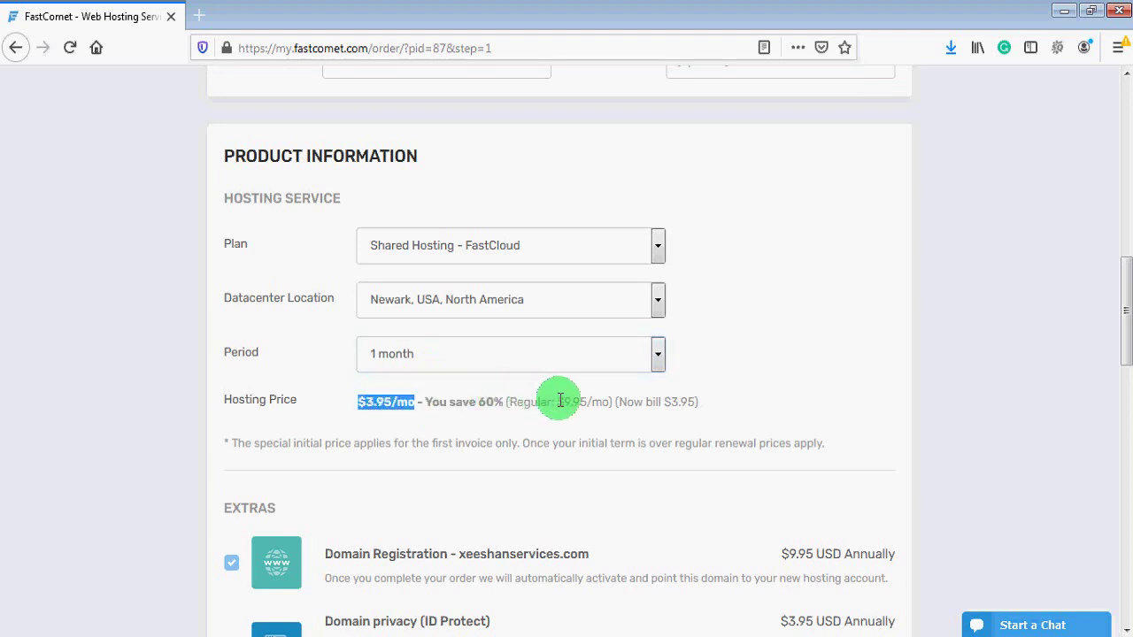
{"action": "left_click_drag", "start_coordinate": [563, 403], "coordinate": [596, 402]}
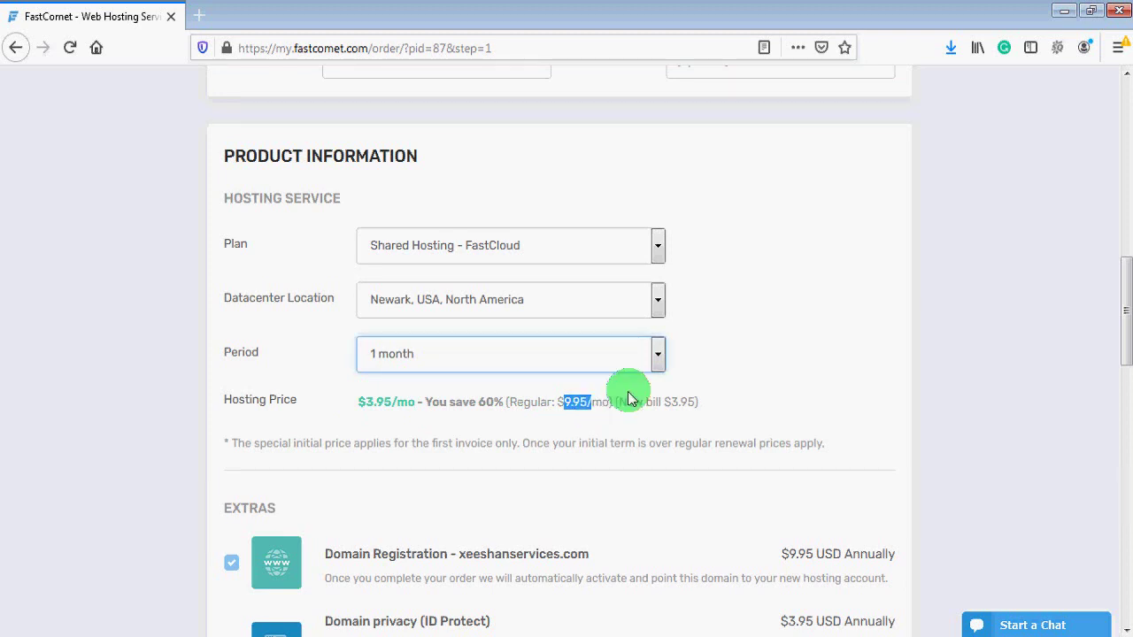
Set the hosting period to 12 months
{"action": "left_click", "coordinate": [658, 360]}
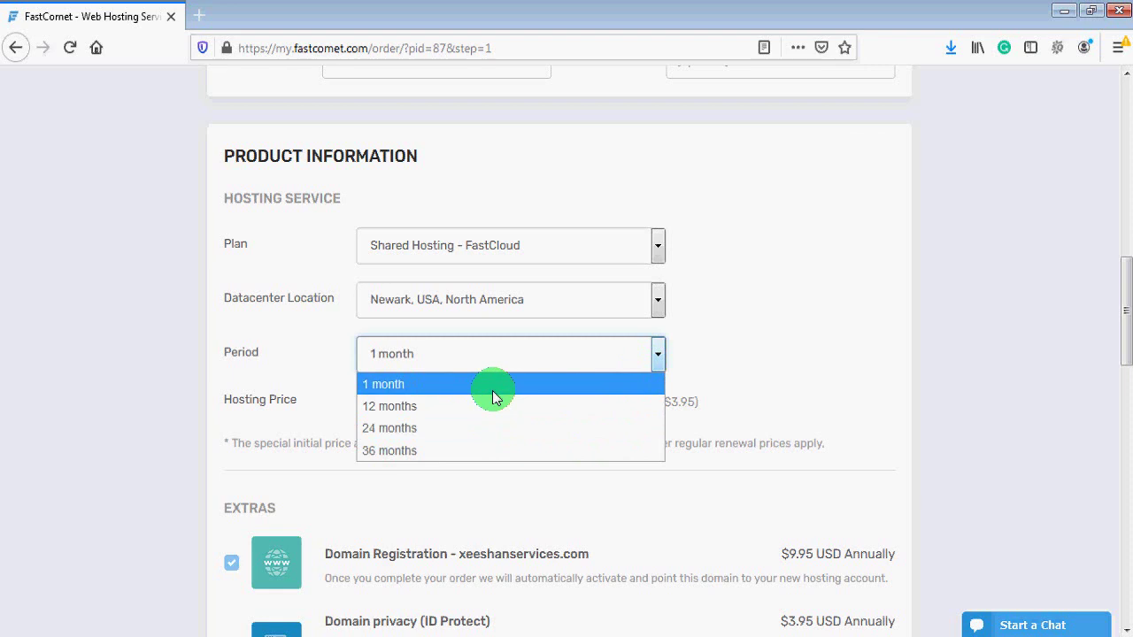
{"action": "left_click", "coordinate": [448, 413]}
{"action": "scroll", "coordinate": [445, 405], "scroll_direction": "down", "scroll_amount": 2}
{"action": "scroll", "coordinate": [445, 394], "scroll_direction": "up", "scroll_amount": 2}
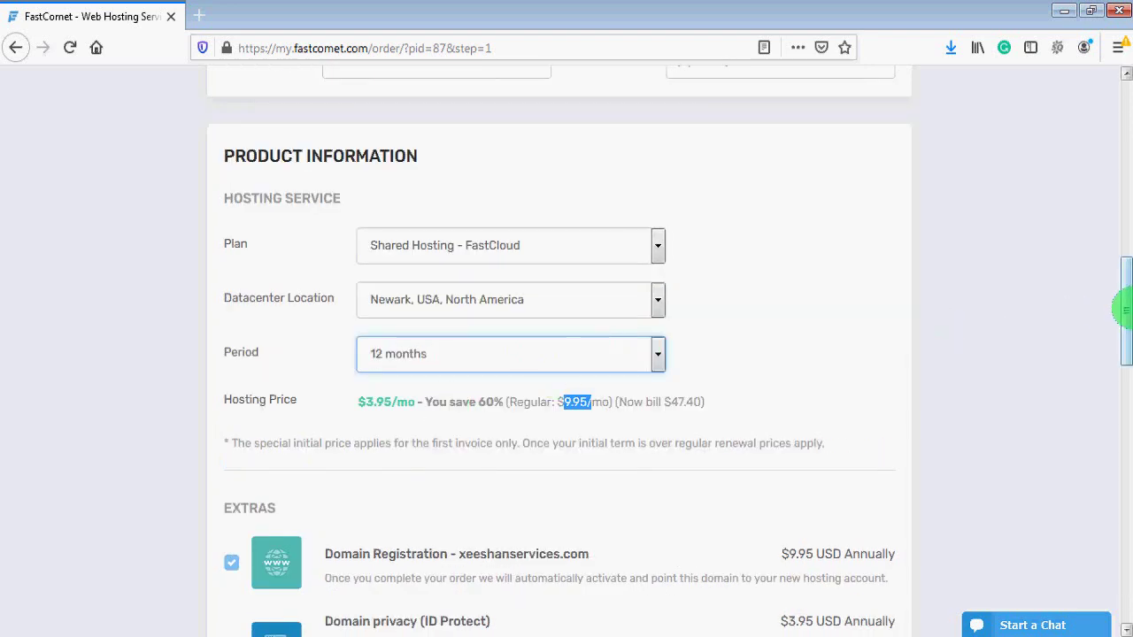
Remove the Domain privacy (ID Protect) extra from the order
{"action": "left_click_drag", "start_coordinate": [1126, 305], "coordinate": [1124, 388]}
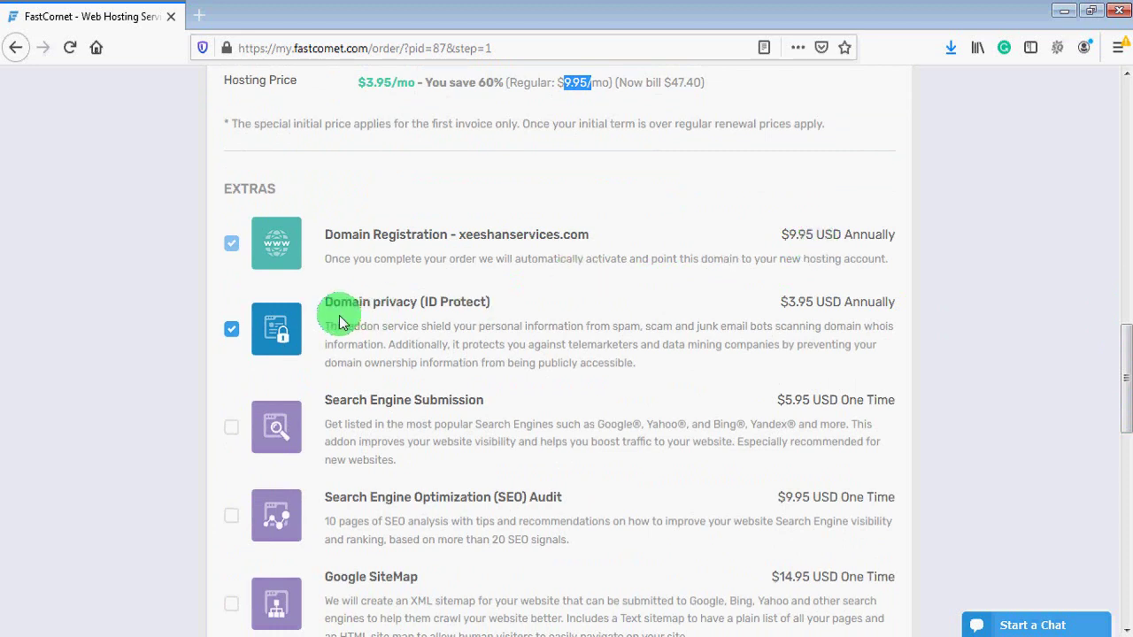
{"action": "left_click", "coordinate": [232, 334]}
{"action": "scroll", "coordinate": [235, 341], "scroll_direction": "down", "scroll_amount": 2}
{"action": "scroll", "coordinate": [233, 333], "scroll_direction": "up", "scroll_amount": 1}
Review the payment options and examine the order's subtotal, discount and total
{"action": "left_click_drag", "start_coordinate": [1130, 346], "coordinate": [1126, 483]}
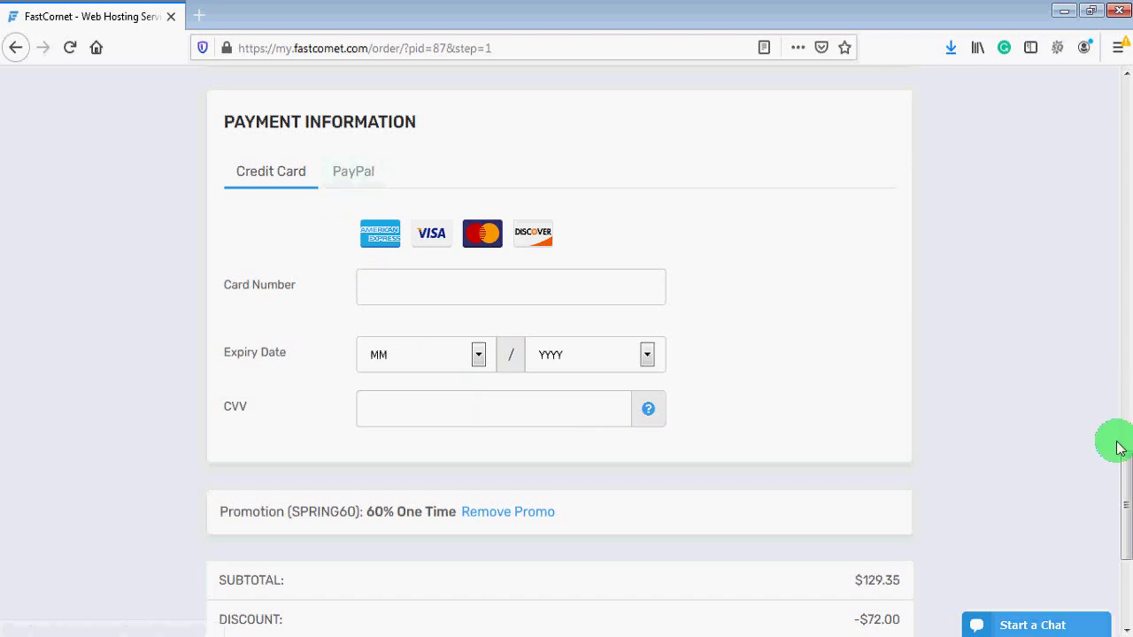
{"action": "left_click_drag", "start_coordinate": [1124, 463], "coordinate": [1128, 559]}
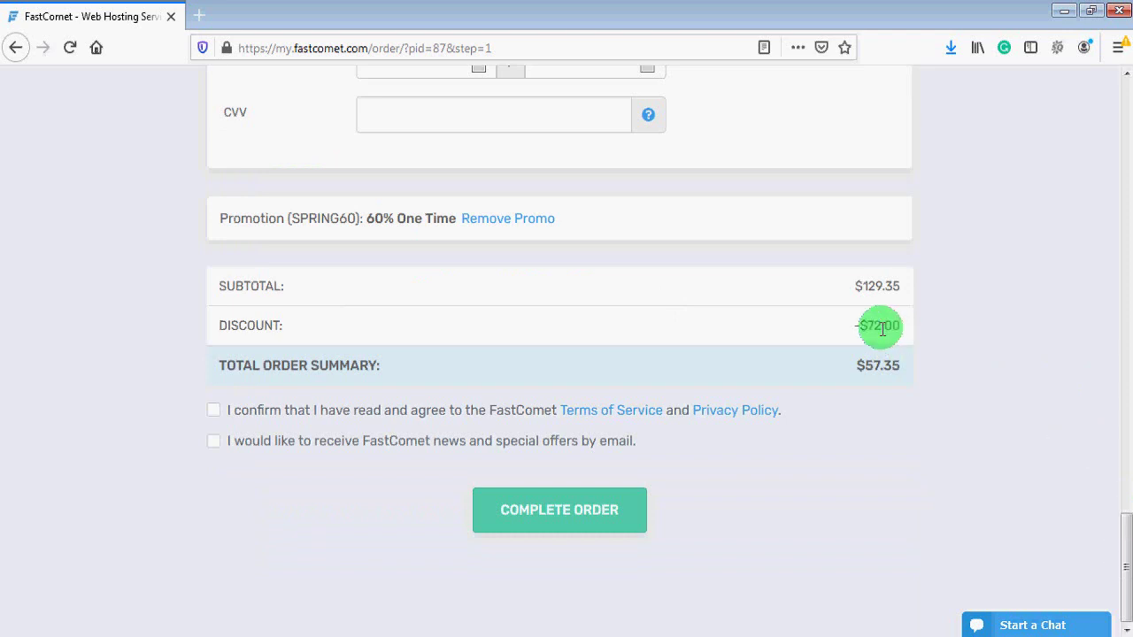
{"action": "left_click_drag", "start_coordinate": [857, 292], "coordinate": [898, 284]}
{"action": "left_click", "coordinate": [902, 287]}
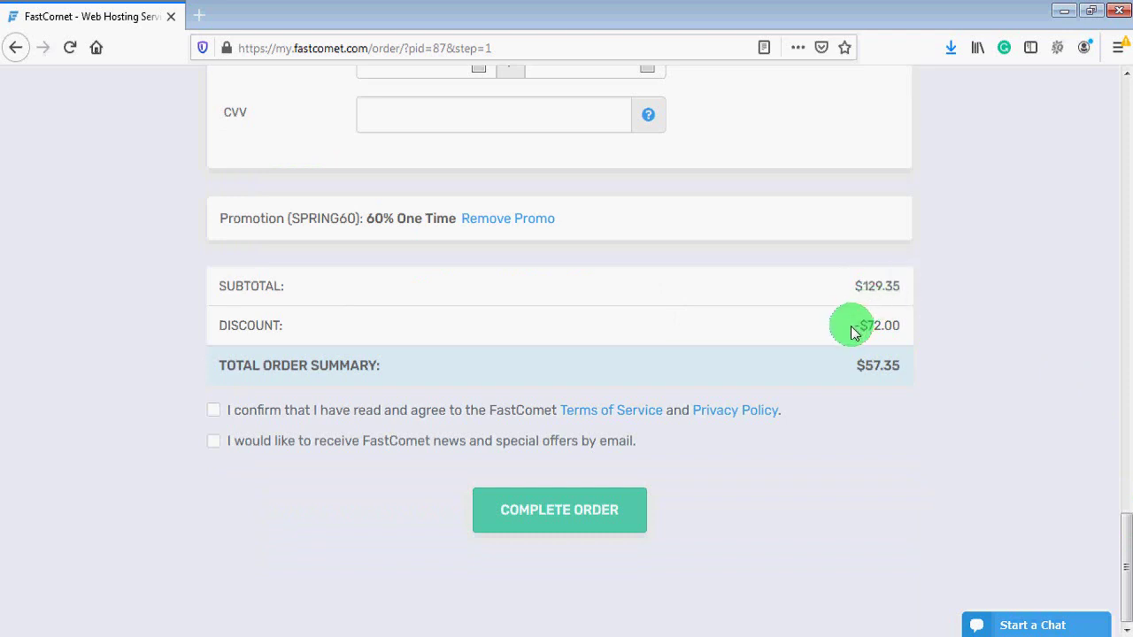
{"action": "left_click_drag", "start_coordinate": [852, 332], "coordinate": [885, 323]}
{"action": "left_click", "coordinate": [895, 327]}
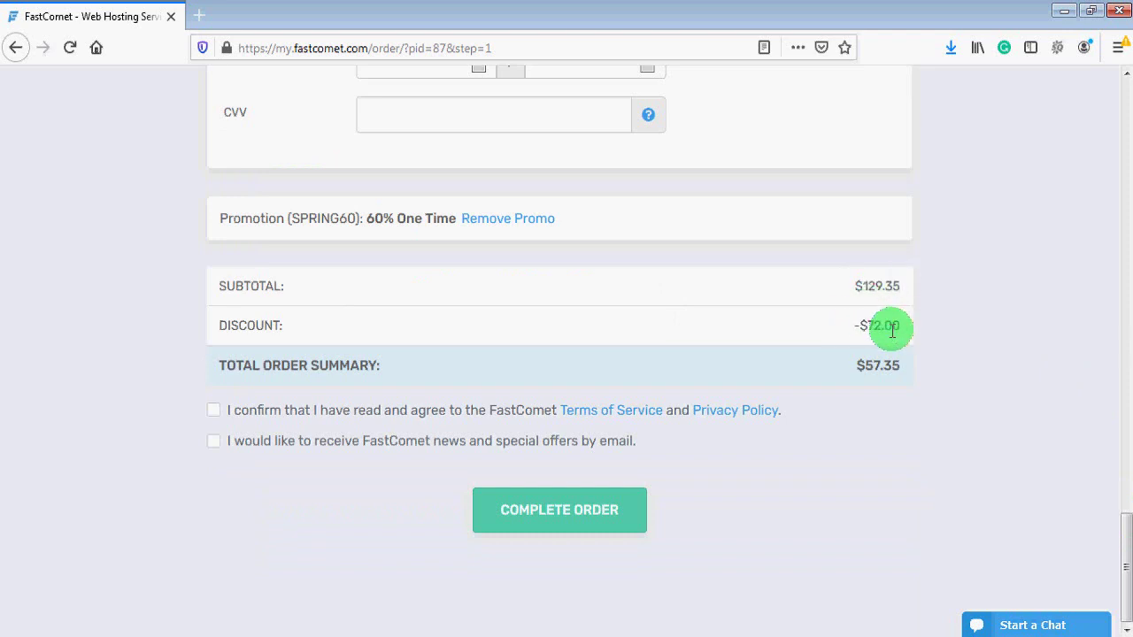
{"action": "left_click_drag", "start_coordinate": [853, 367], "coordinate": [901, 366]}
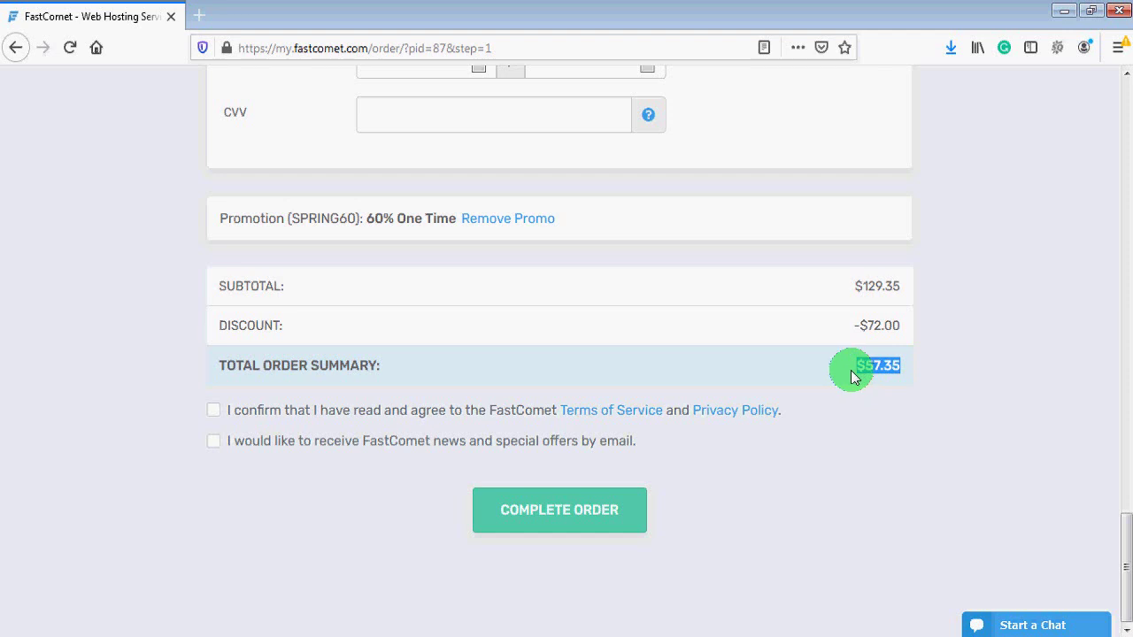
Accept the FastComet Terms of Service and Privacy Policy and opt in to news and special offers by email
{"action": "left_click", "coordinate": [215, 413]}
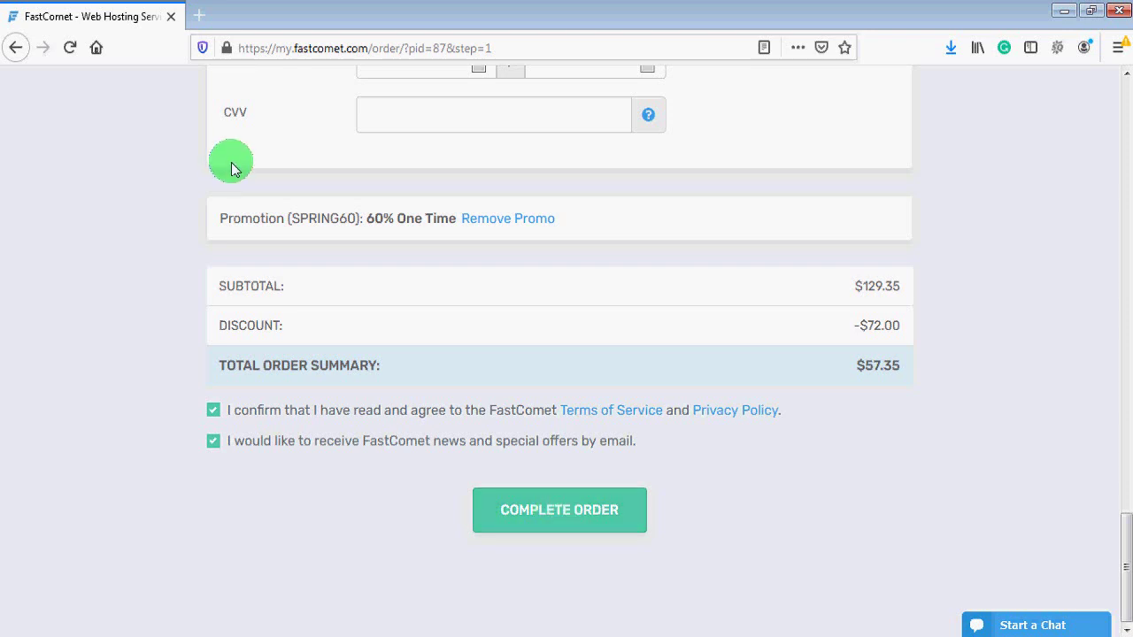
Open the FastComet client login at my.fastcomet.com in a new browser tab
{"action": "left_click", "coordinate": [200, 15]}
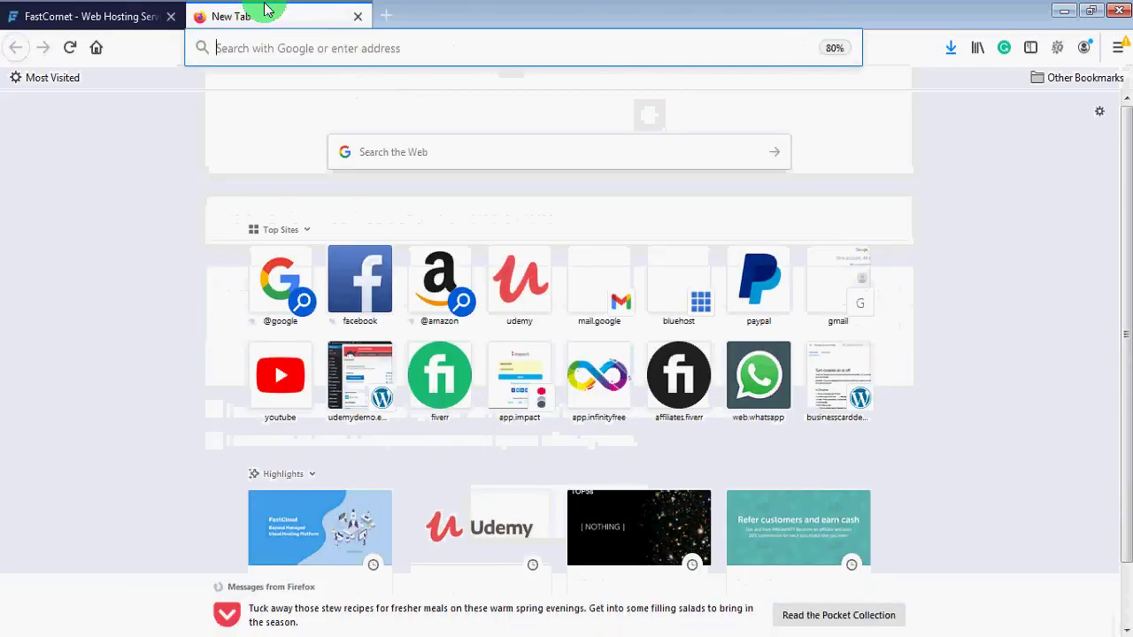
{"action": "type", "text": "my."}
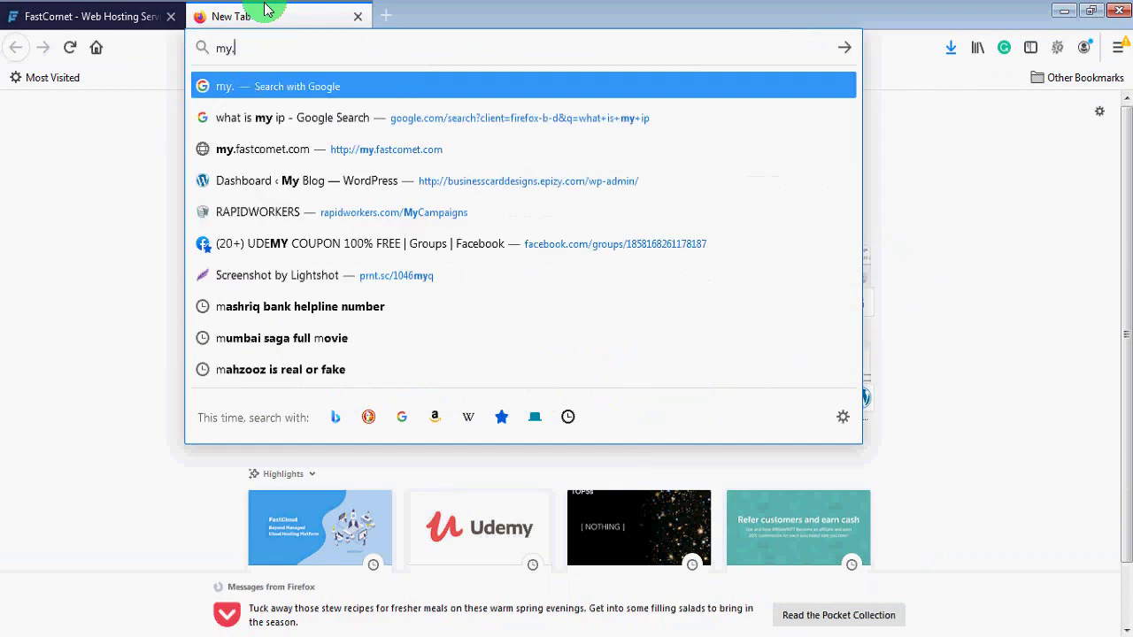
{"action": "type", "text": "fastco"}
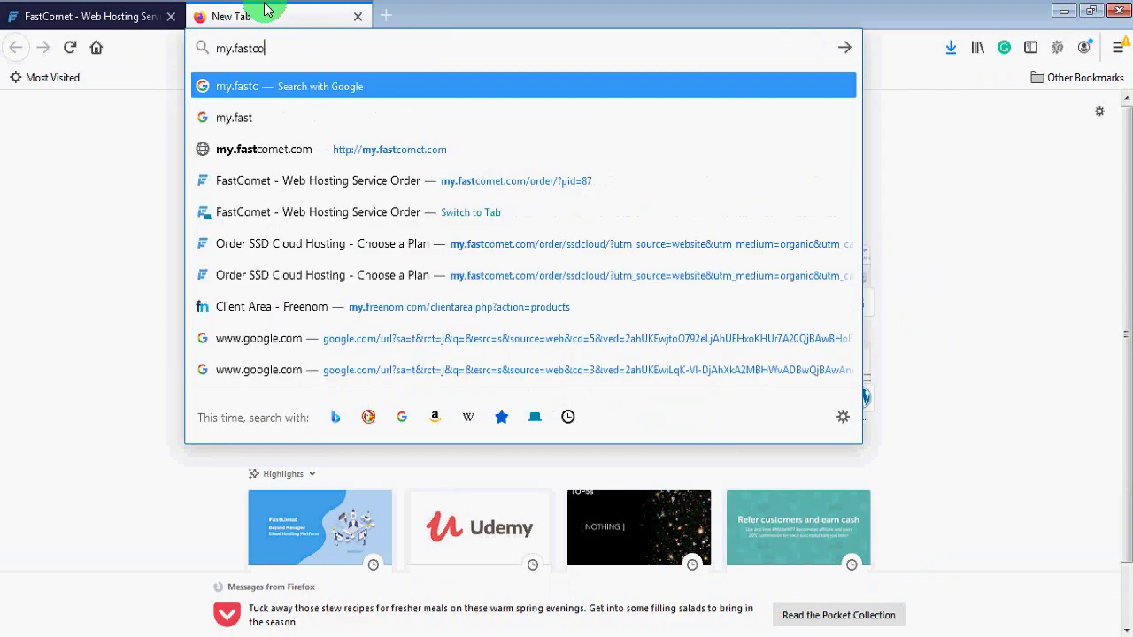
{"action": "type", "text": "met.com"}
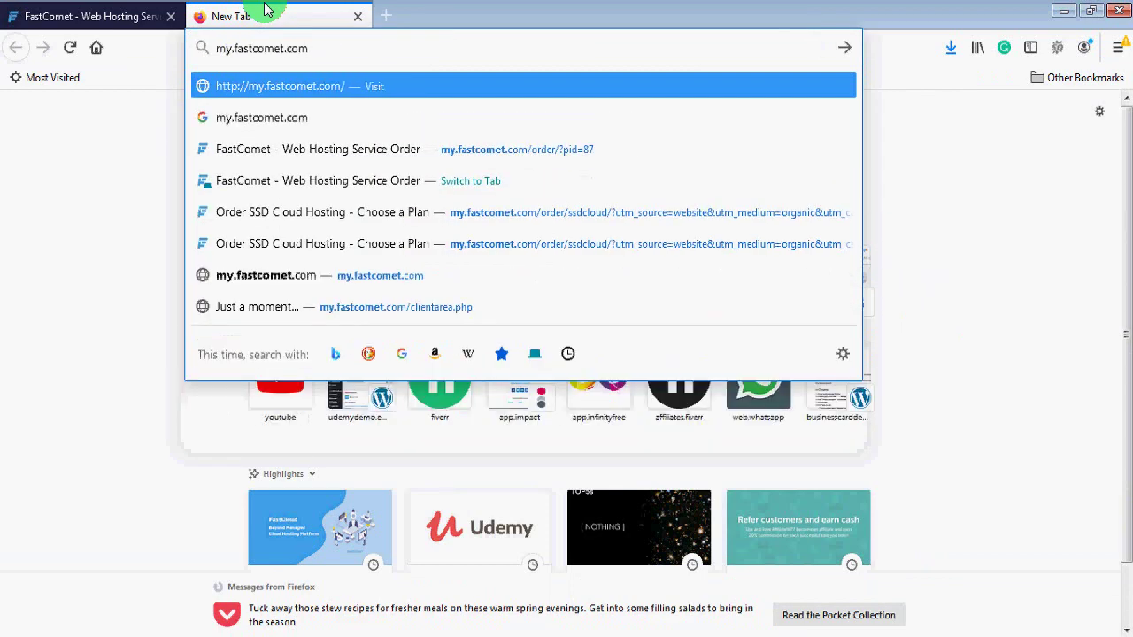
{"action": "key", "text": "Return"}
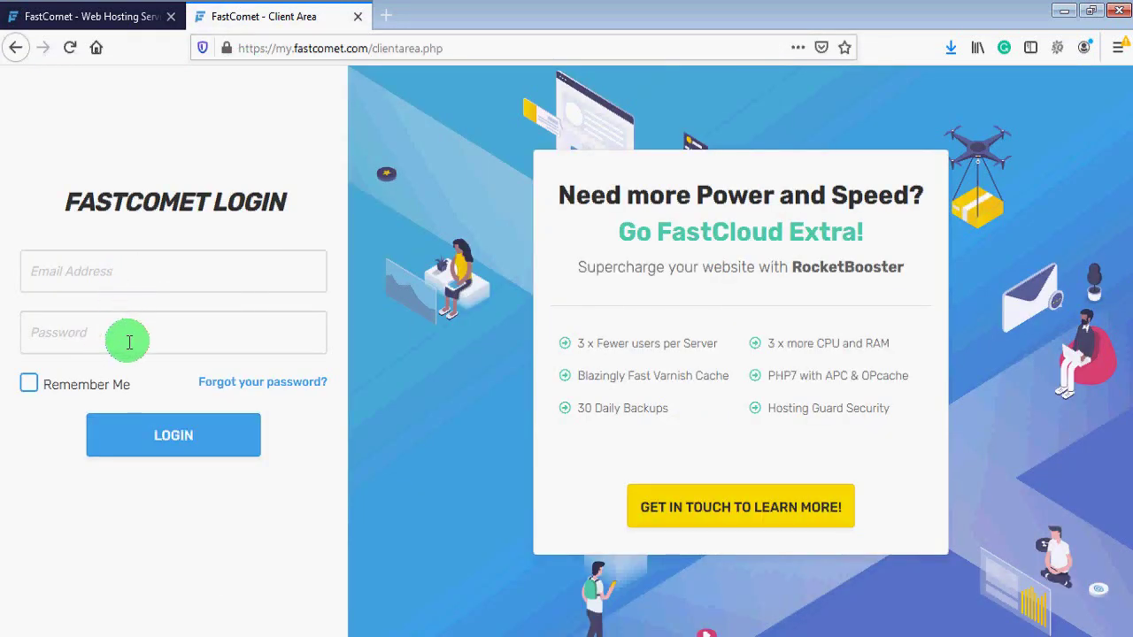
Return to the hosting order and check the email and master password fields in the new customer account information
{"action": "left_click", "coordinate": [100, 16]}
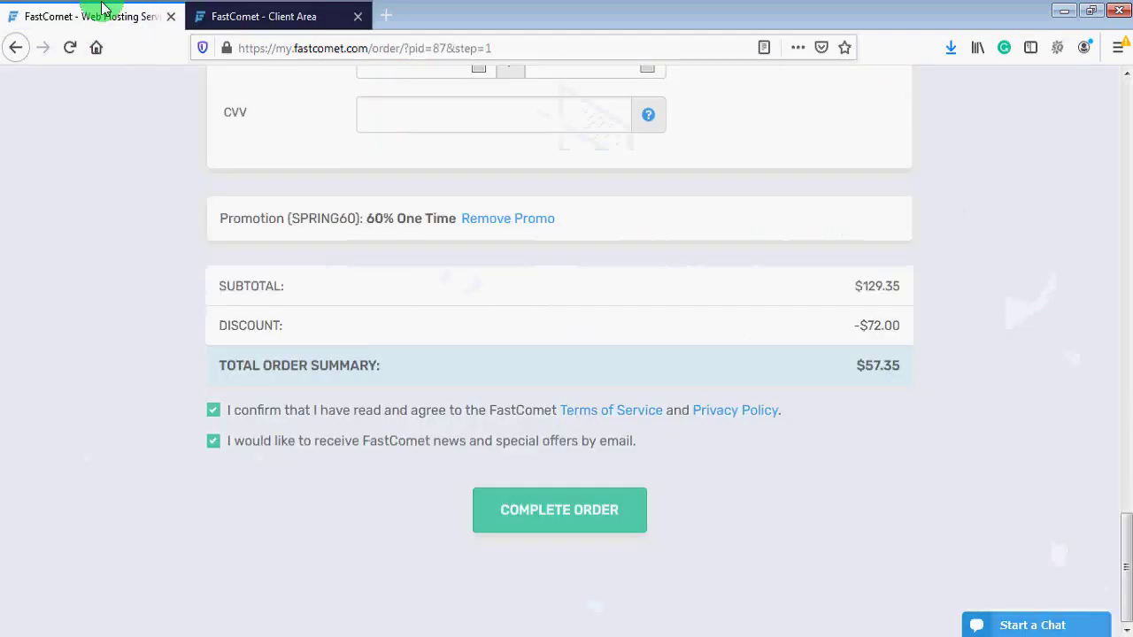
{"action": "left_click_drag", "start_coordinate": [1117, 543], "coordinate": [1106, 155]}
{"action": "scroll", "coordinate": [1113, 256], "scroll_direction": "down", "scroll_amount": 3}
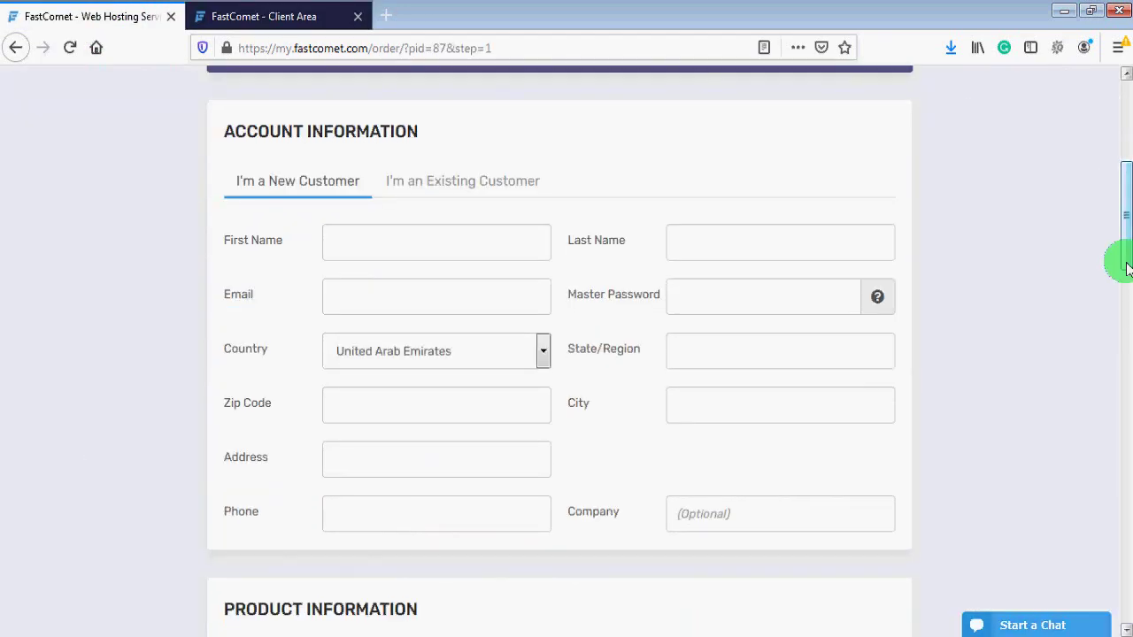
{"action": "left_click", "coordinate": [741, 285]}
{"action": "left_click", "coordinate": [469, 296]}
{"action": "left_click", "coordinate": [690, 304]}
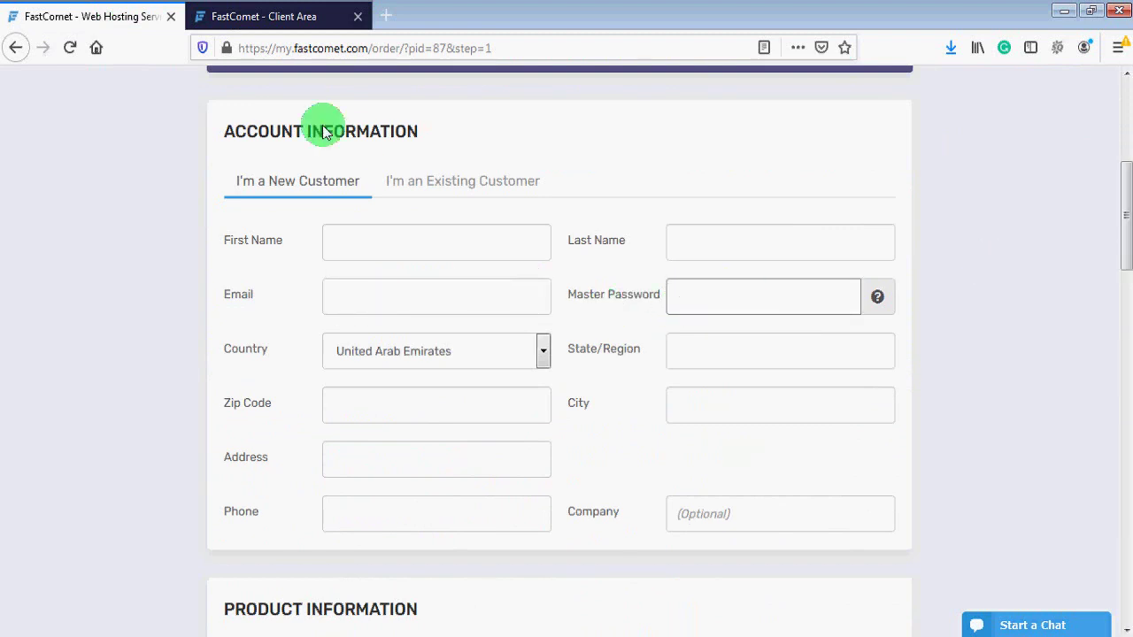
Return to the FastComet client area and access cPanel for the active FastCloud Extra hosting, entering the master password
{"action": "left_click", "coordinate": [251, 9]}
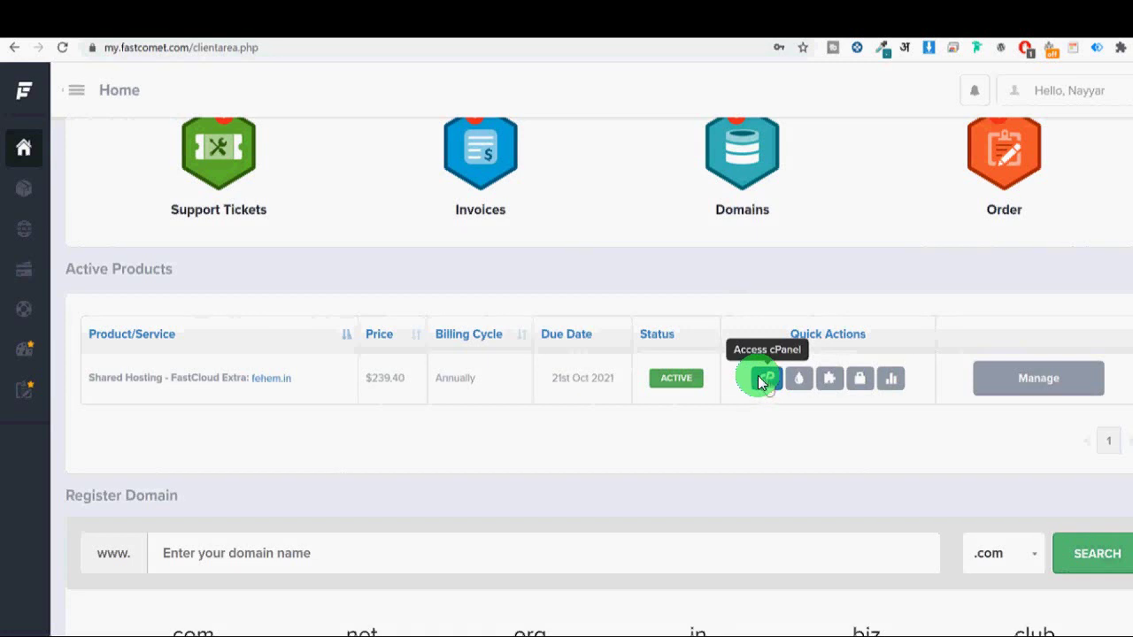
{"action": "left_click", "coordinate": [763, 386]}
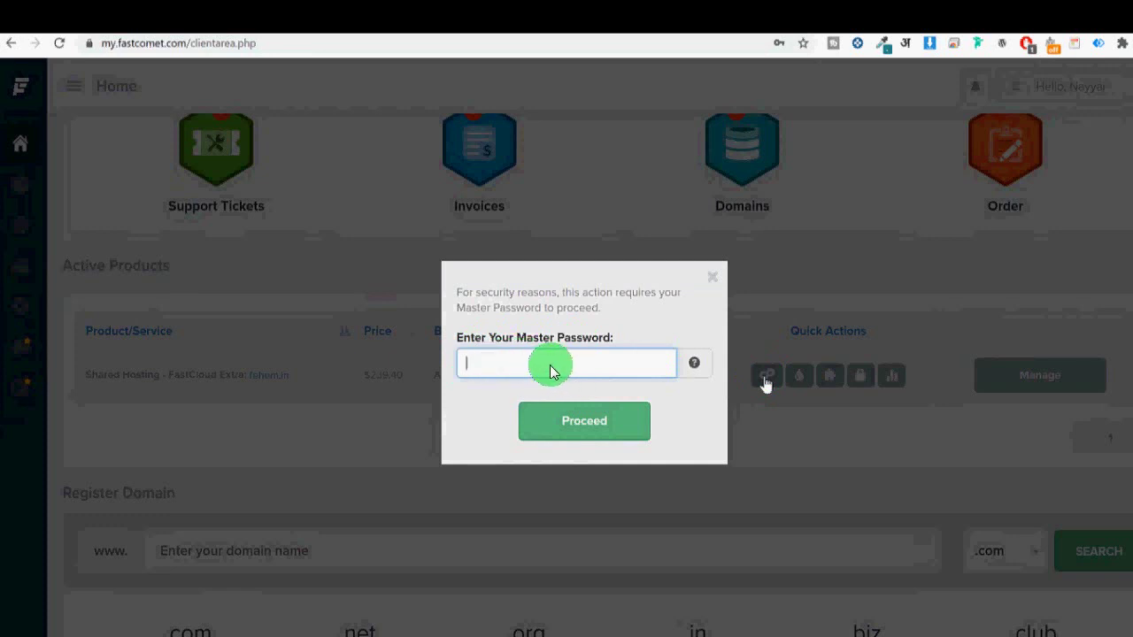
{"action": "left_click", "coordinate": [591, 422]}
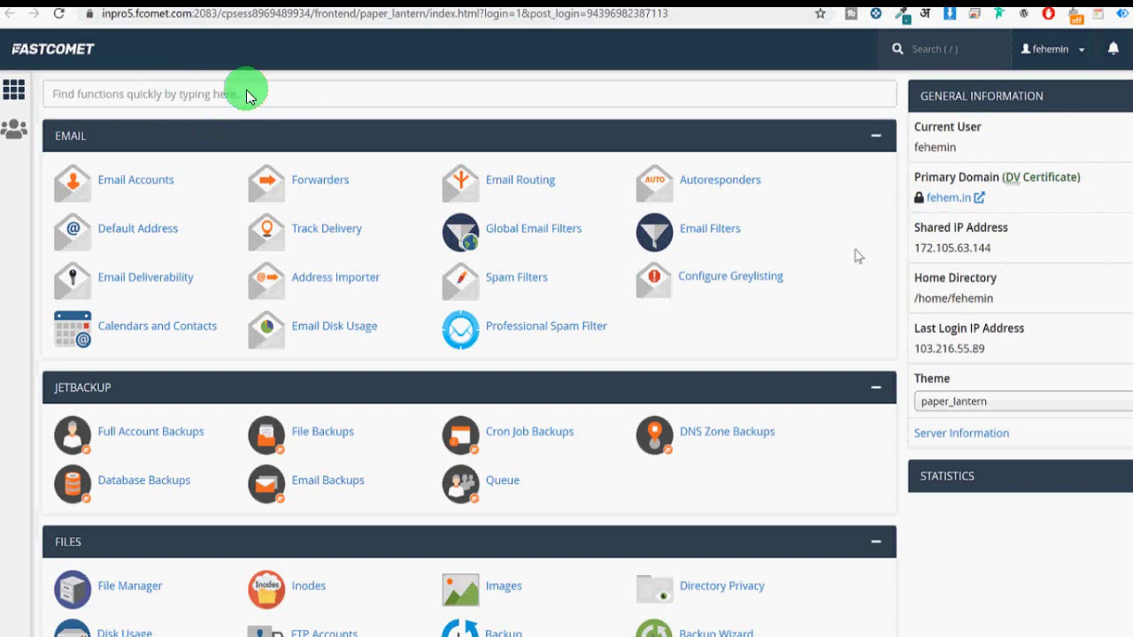
Search cPanel for "lets", open Let's Encrypt SSL and look through the domains with certificates
{"action": "type", "text": "lets"}
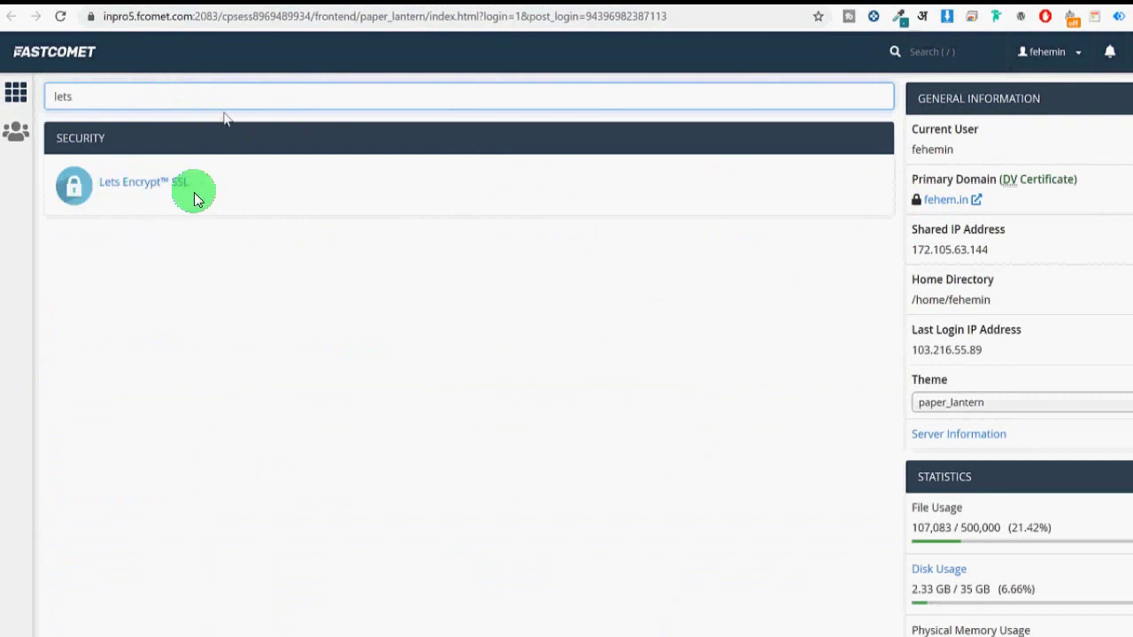
{"action": "left_click", "coordinate": [72, 190]}
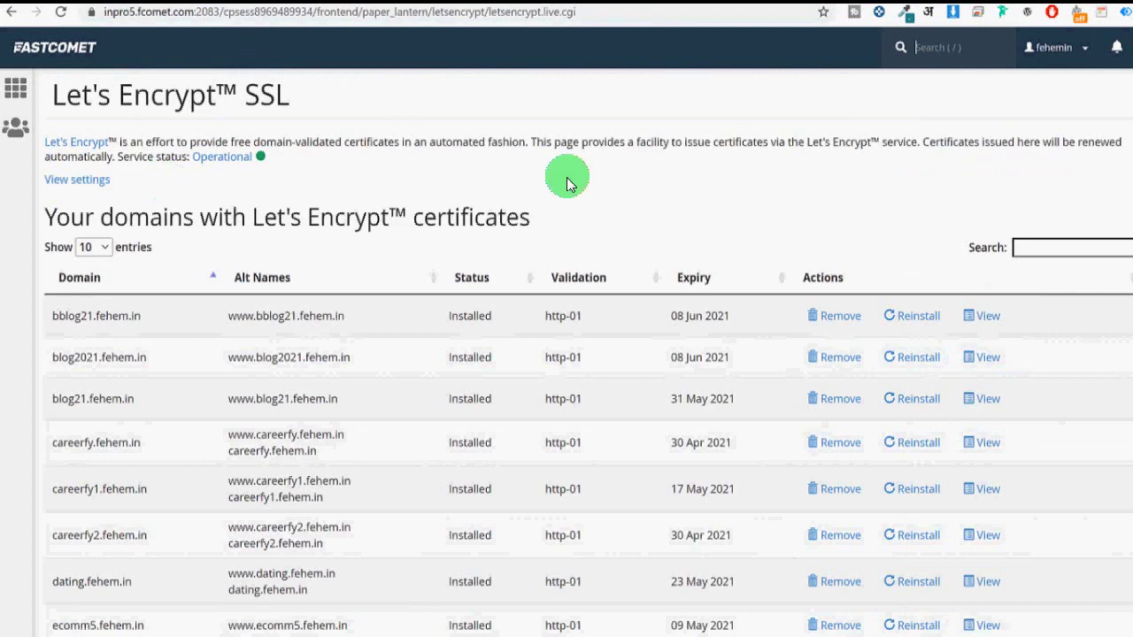
{"action": "scroll", "coordinate": [1124, 241], "scroll_direction": "down", "scroll_amount": 8}
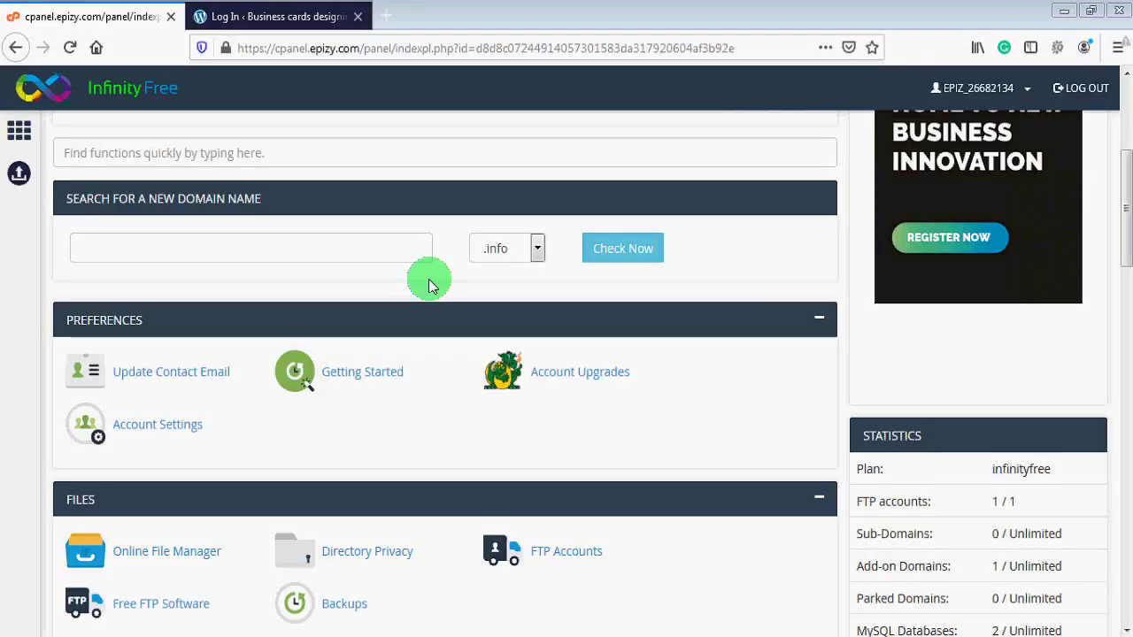
Find the Softaculous Apps Installer in the InfinityFree control panel with the search "soft" and open its WordPress installation form
{"action": "left_click", "coordinate": [294, 153]}
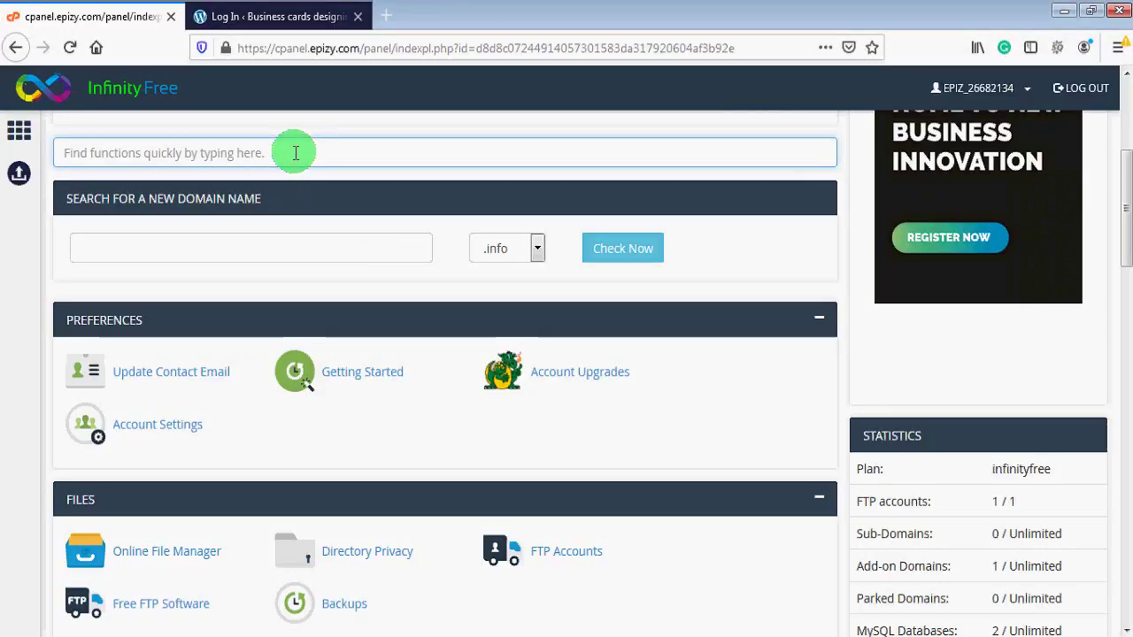
{"action": "type", "text": "soft"}
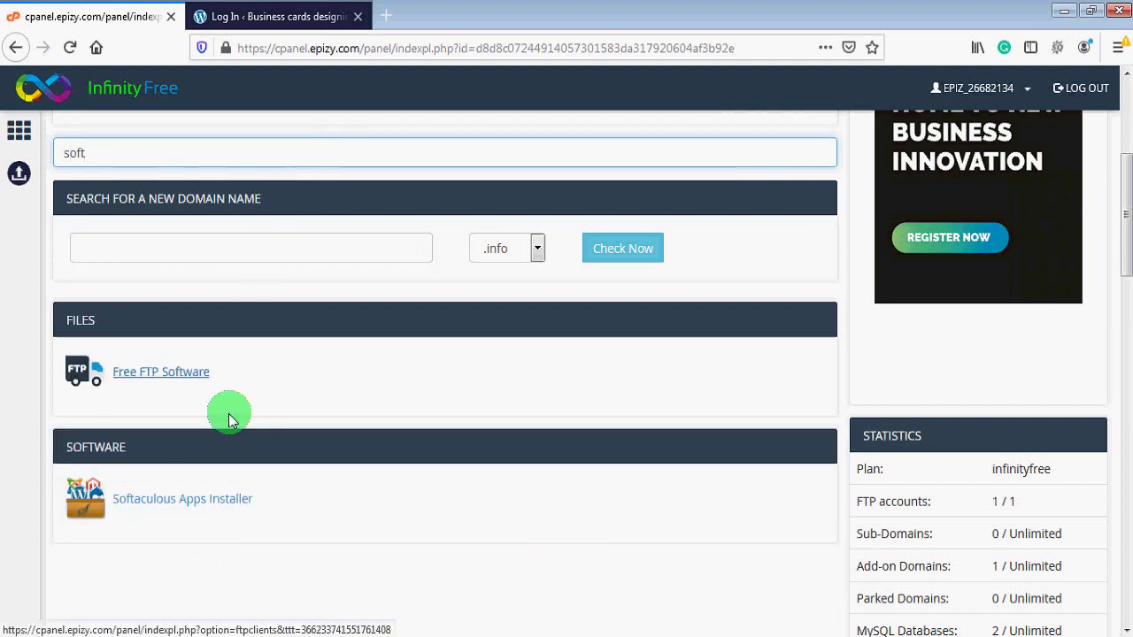
{"action": "left_click", "coordinate": [205, 504]}
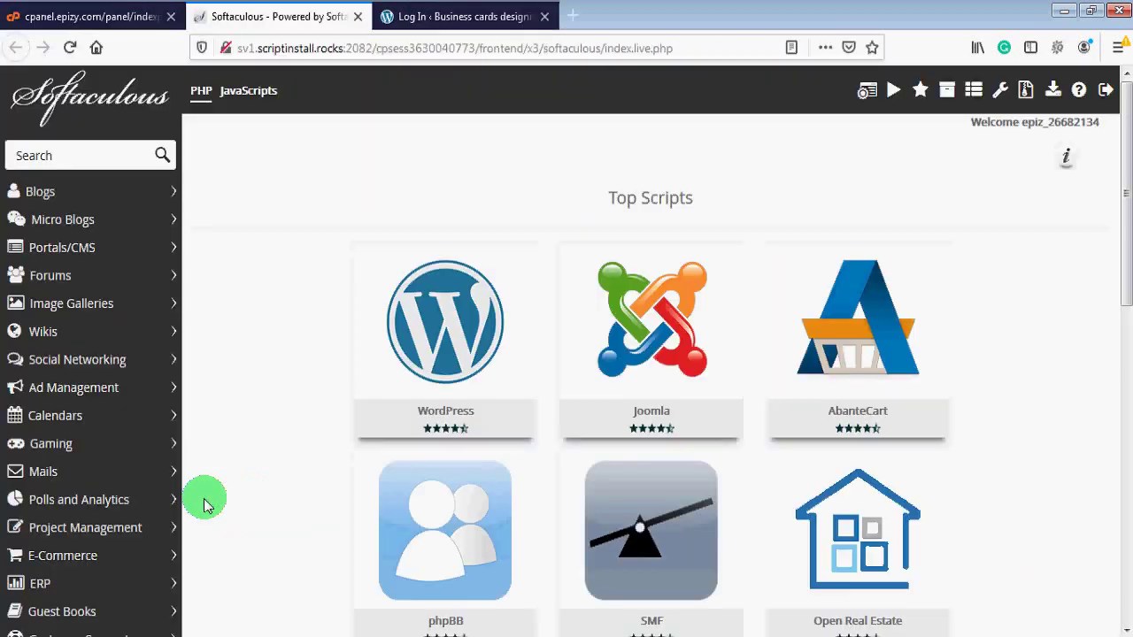
{"action": "mouse_move", "coordinate": [403, 341]}
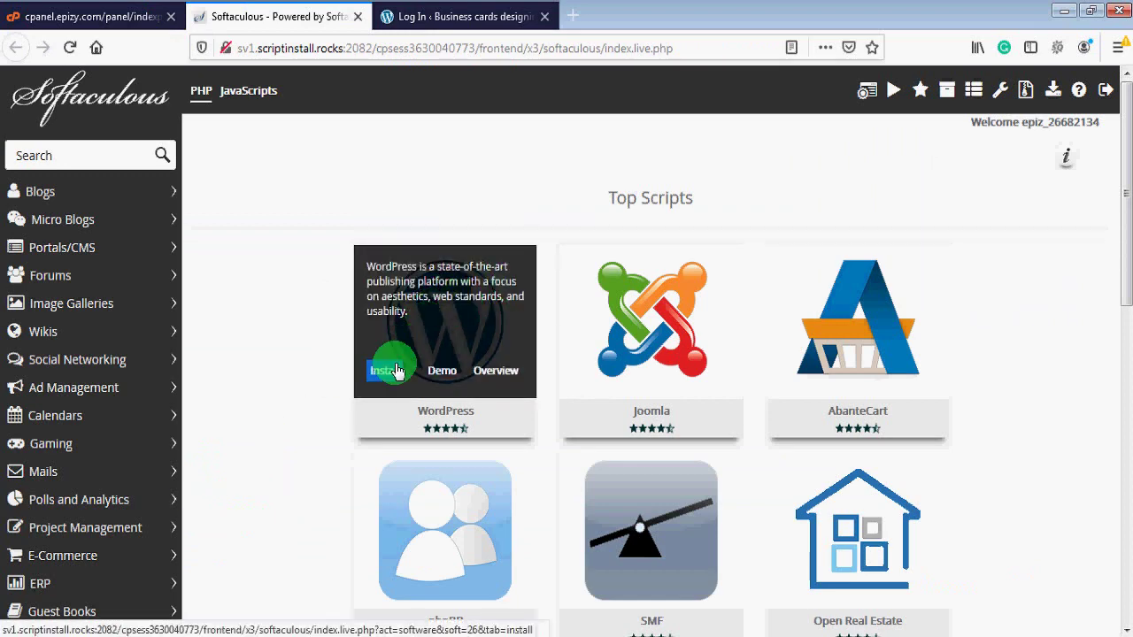
{"action": "left_click", "coordinate": [385, 372]}
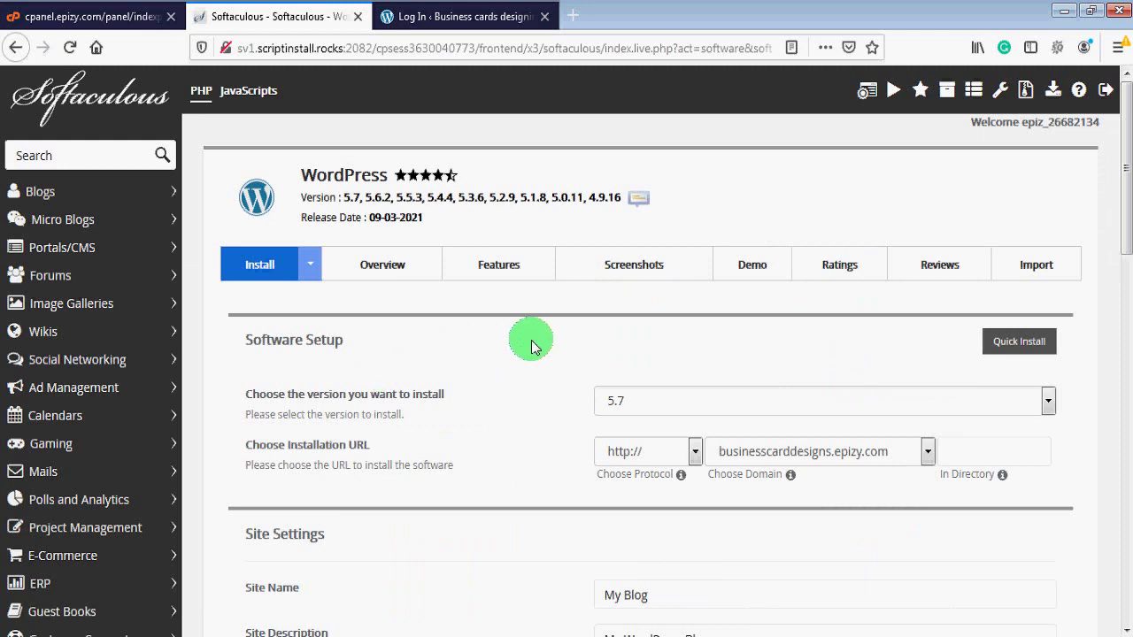
{"action": "left_click", "coordinate": [604, 412]}
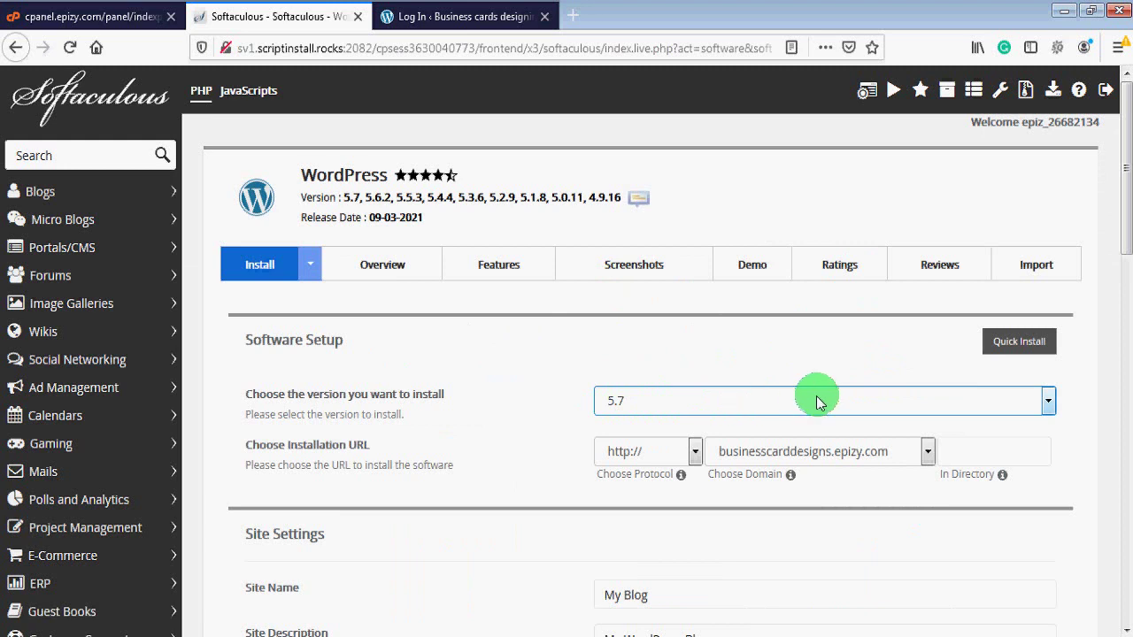
{"action": "left_click", "coordinate": [1051, 405]}
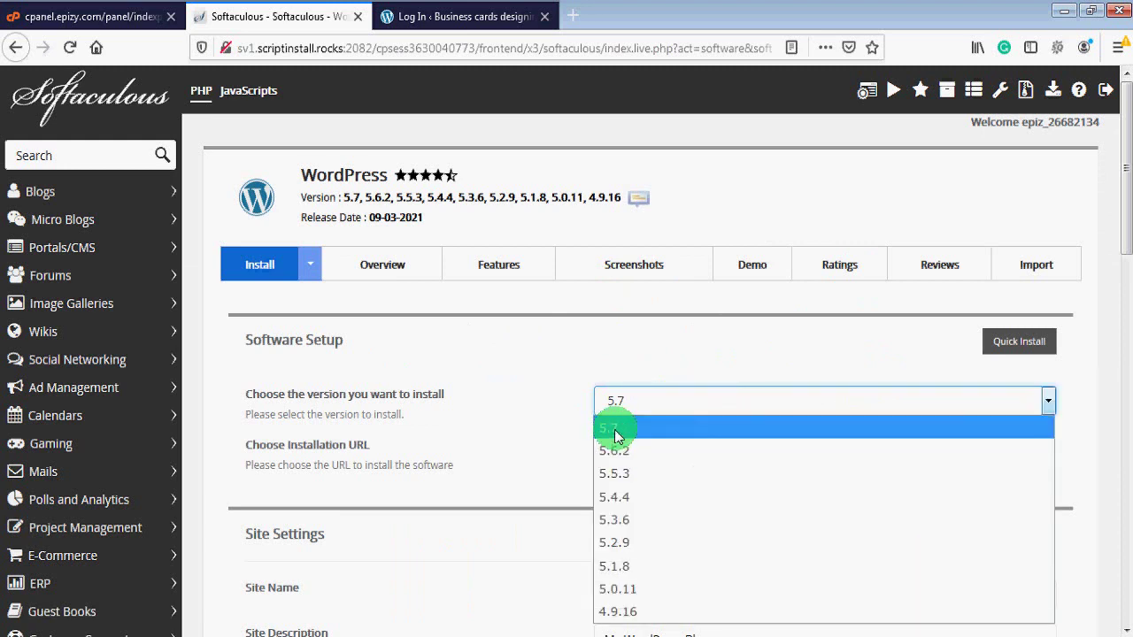
{"action": "left_click", "coordinate": [665, 429]}
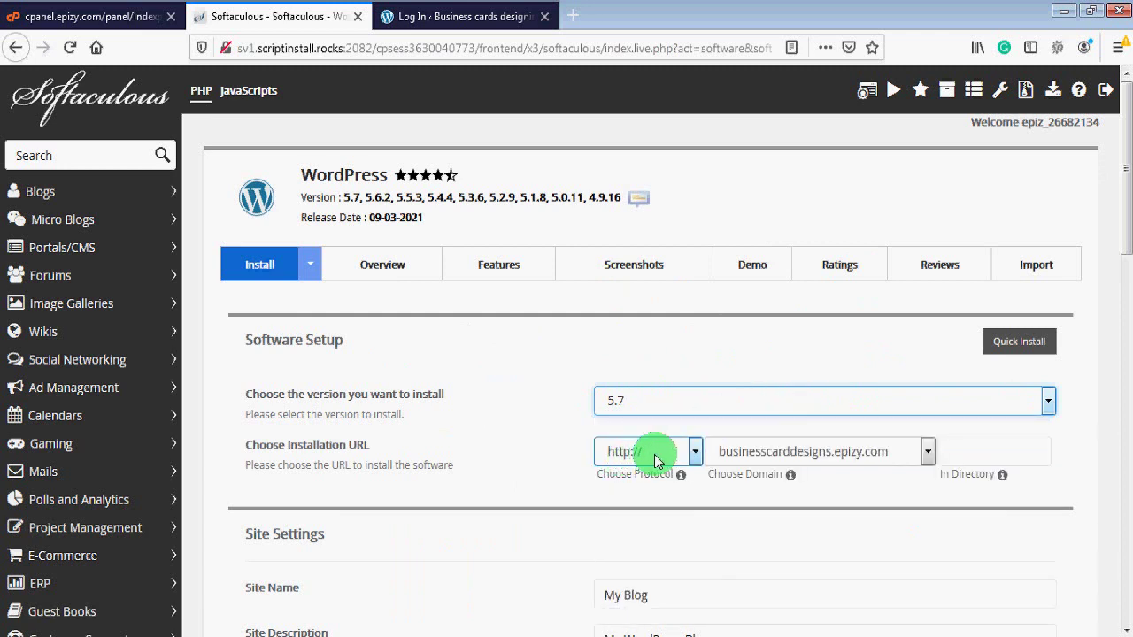
{"action": "left_click", "coordinate": [694, 452]}
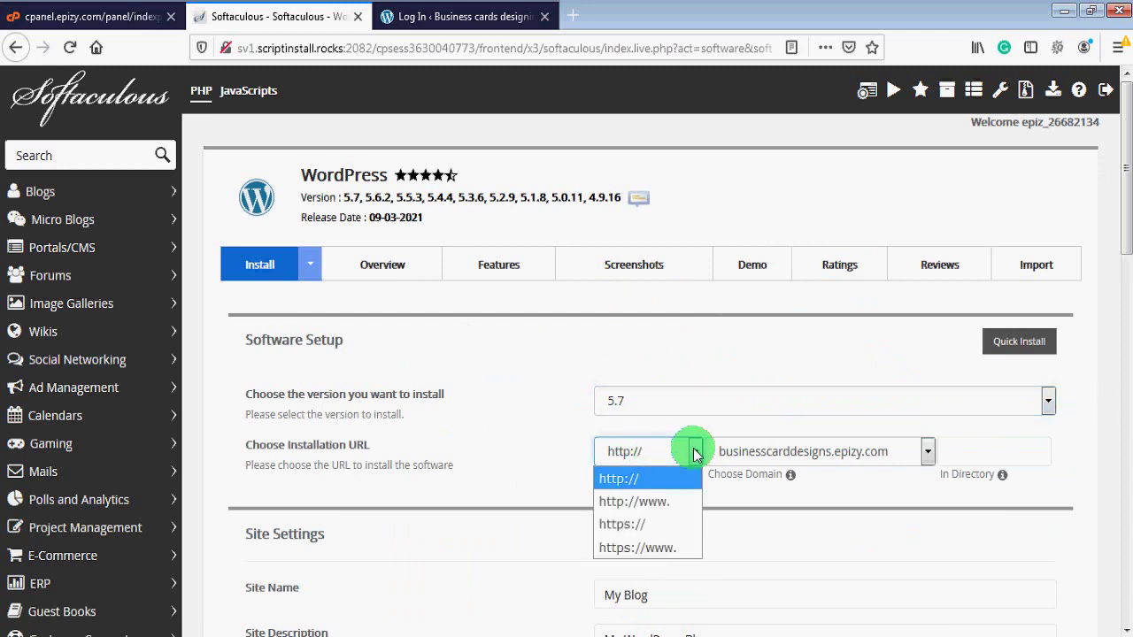
{"action": "left_click", "coordinate": [652, 528]}
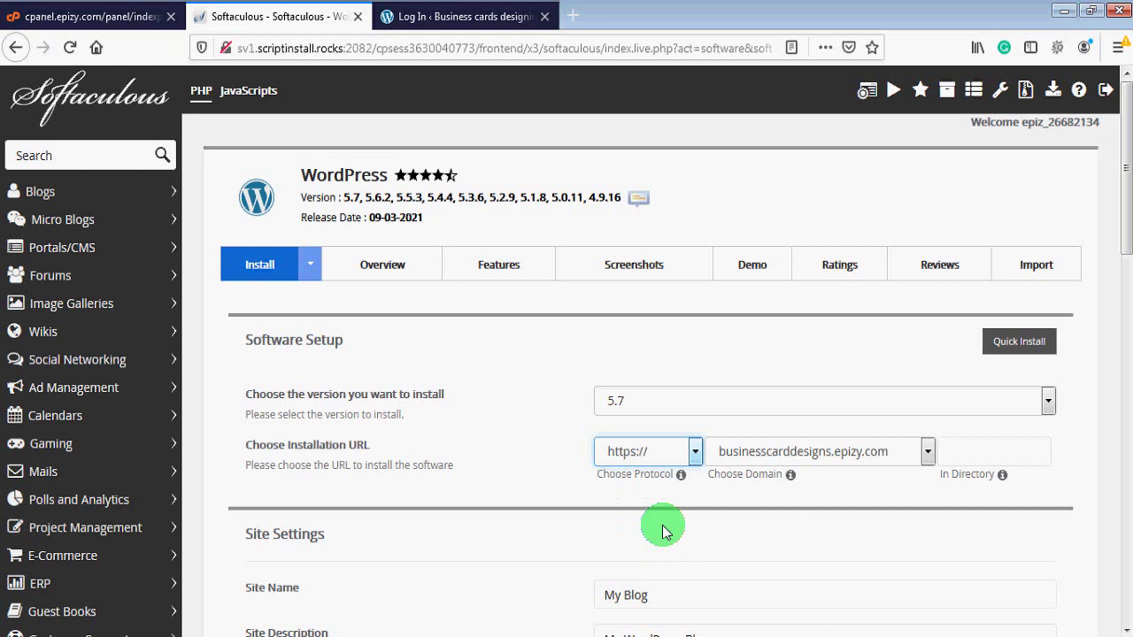
{"action": "left_click", "coordinate": [1026, 447]}
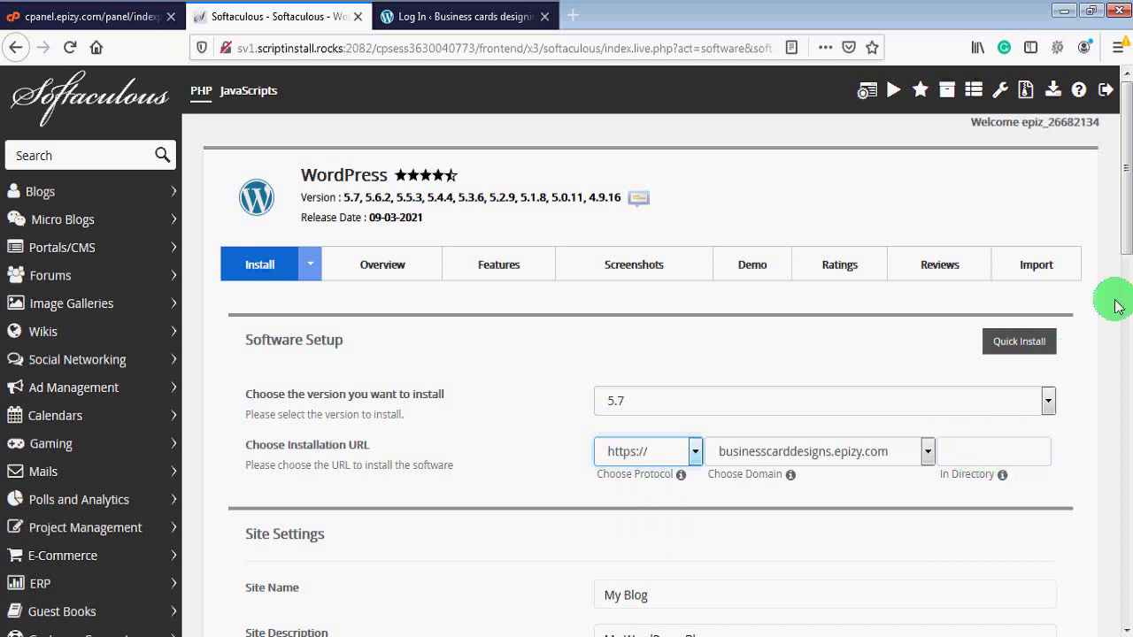
Enter the admin username for the WordPress admin account, keeping the default site name and description
{"action": "left_click_drag", "start_coordinate": [1122, 232], "coordinate": [1115, 380]}
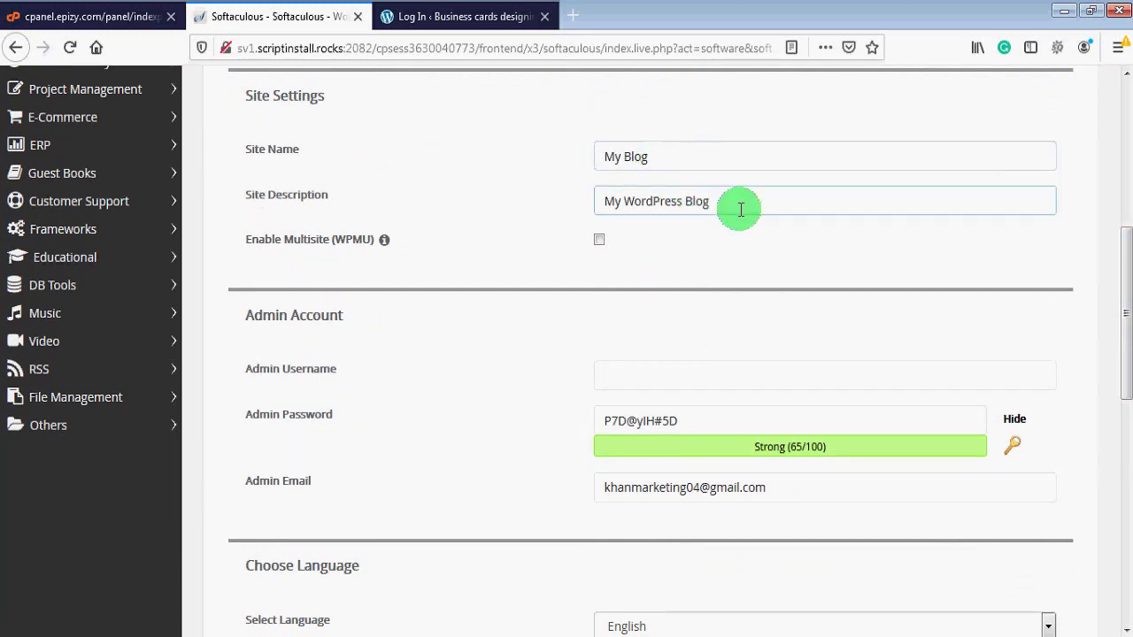
{"action": "scroll", "coordinate": [743, 283], "scroll_direction": "up", "scroll_amount": 1}
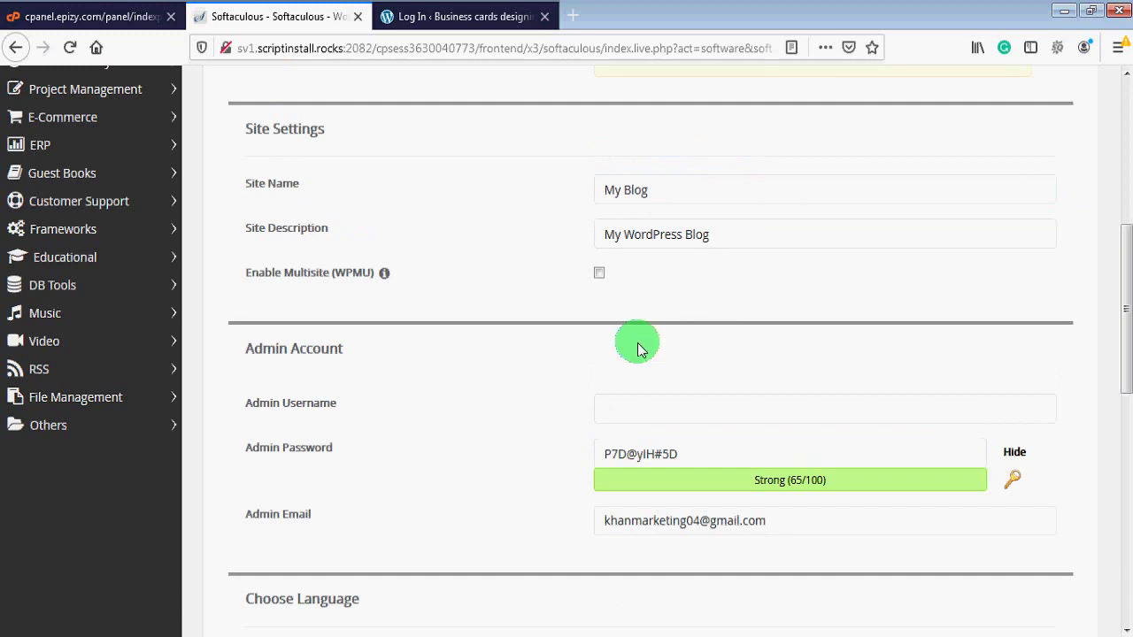
{"action": "left_click", "coordinate": [561, 412]}
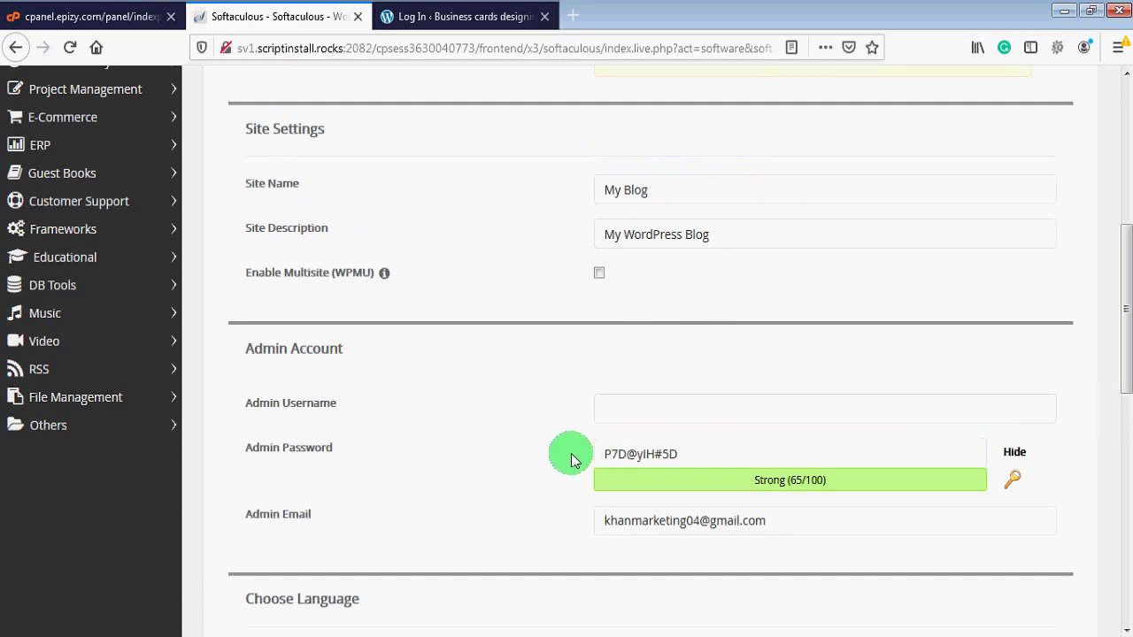
{"action": "left_click", "coordinate": [654, 406]}
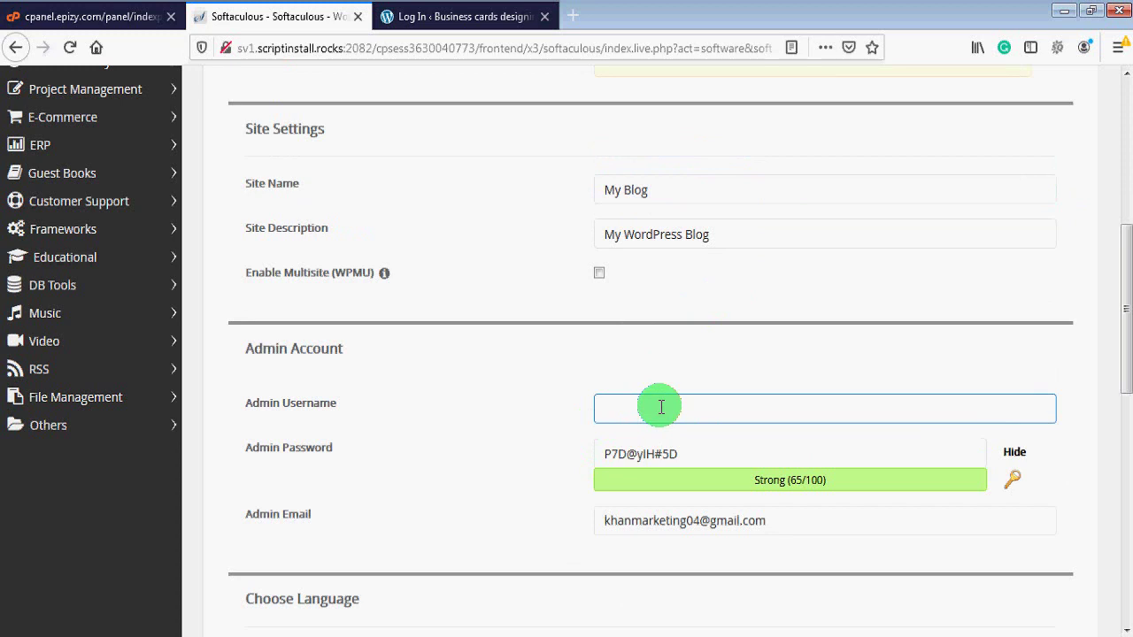
{"action": "type", "text": "aqash"}
{"action": "left_click", "coordinate": [551, 404]}
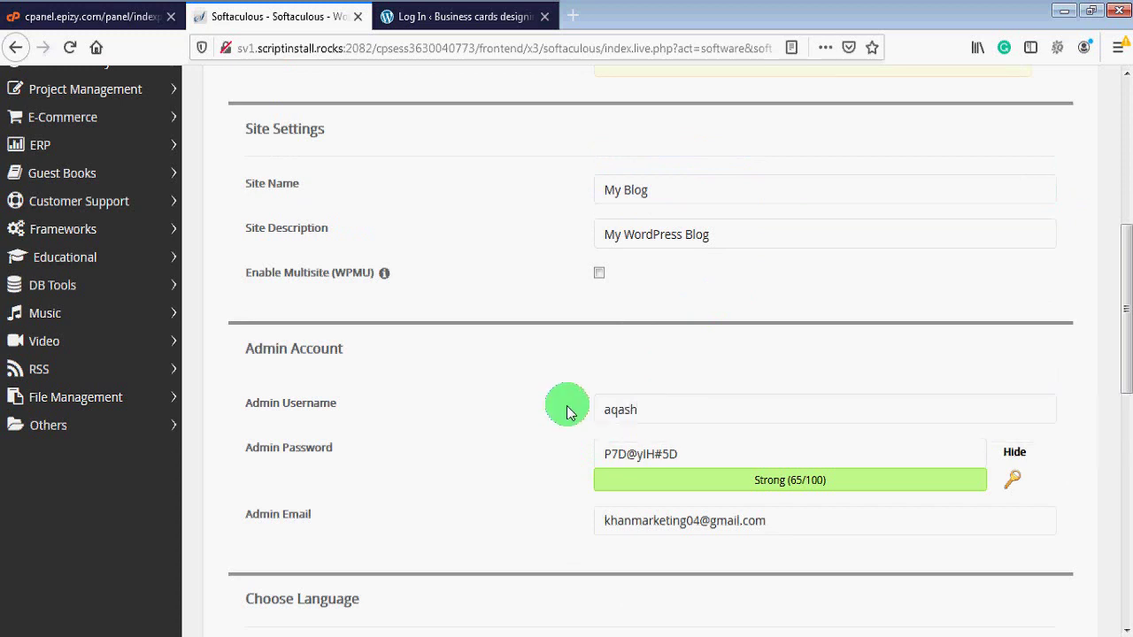
Replace the generated admin password with a custom admin password and hide its characters
{"action": "left_click", "coordinate": [705, 449]}
{"action": "left_click_drag", "start_coordinate": [704, 448], "coordinate": [584, 449]}
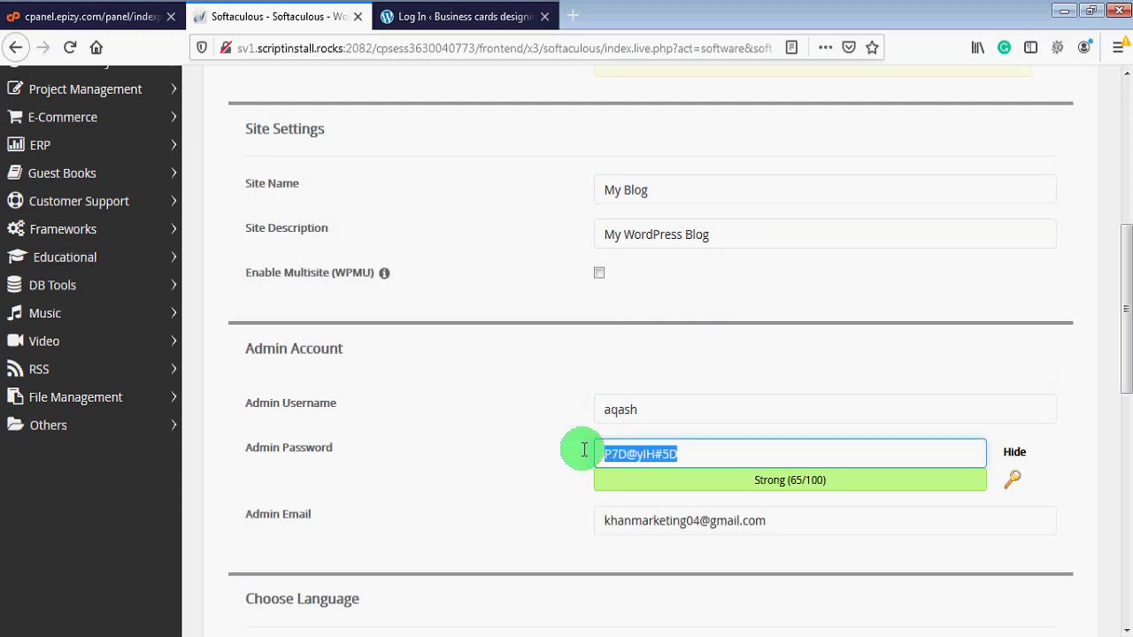
{"action": "key", "text": "BackSpace"}
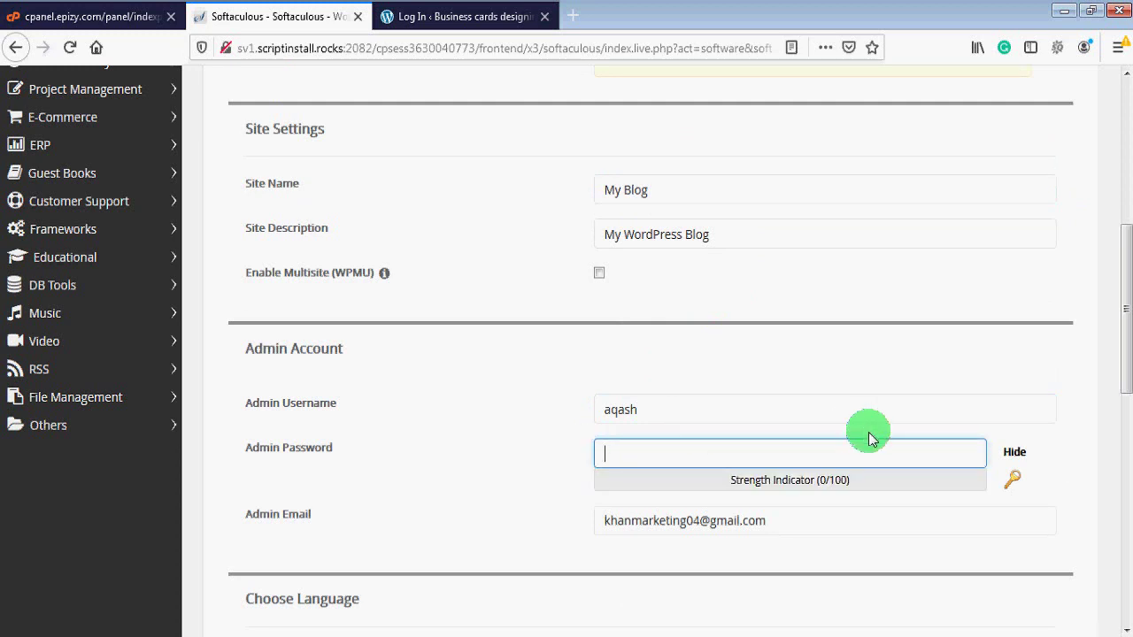
{"action": "left_click", "coordinate": [1013, 452]}
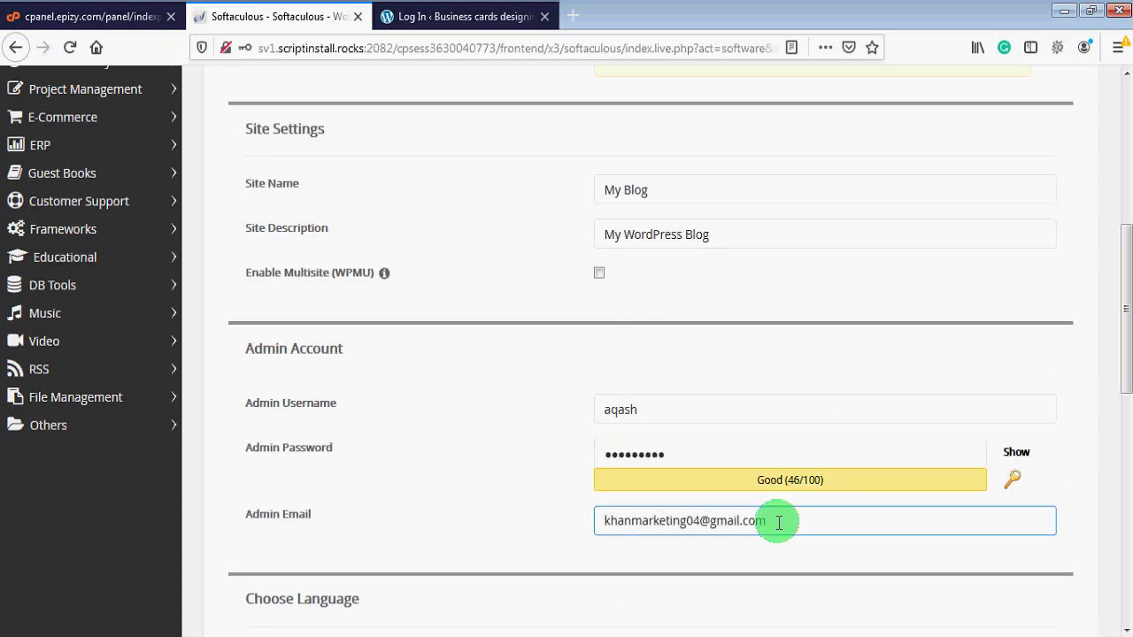
Install WordPress with the entered settings, keeping the prefilled admin email and the default theme
{"action": "left_click_drag", "start_coordinate": [799, 516], "coordinate": [586, 526]}
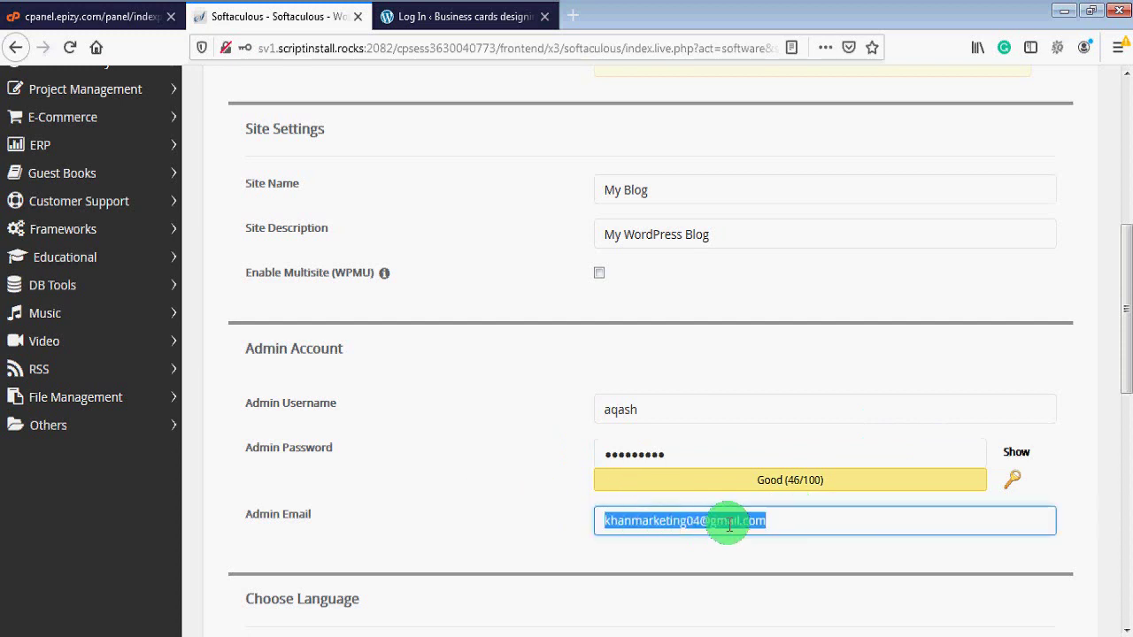
{"action": "left_click_drag", "start_coordinate": [1117, 310], "coordinate": [981, 496]}
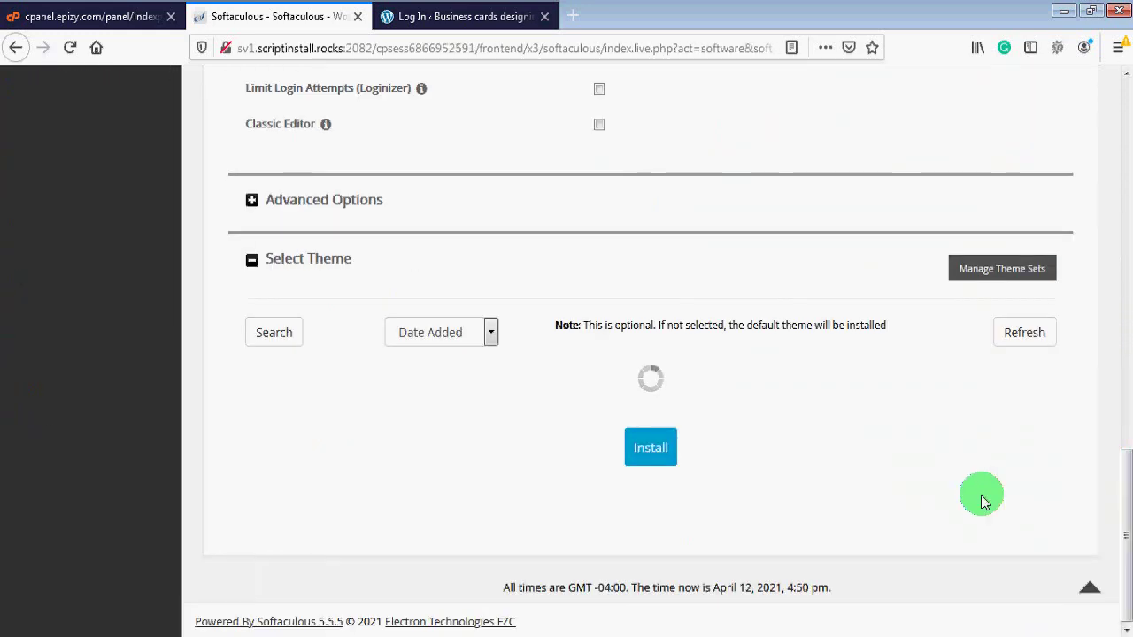
{"action": "left_click", "coordinate": [653, 450]}
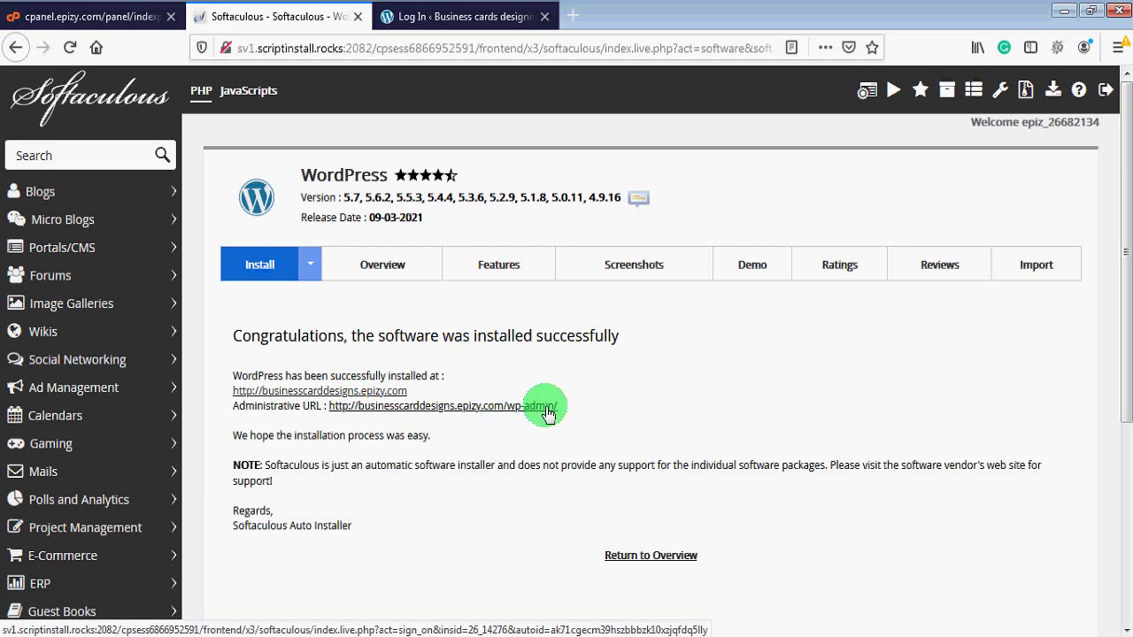
Write the example admin address yourdomainname.com/wp-admin on the WordPress login page, and log in to the dashboard with the prefilled credentials
{"action": "left_click", "coordinate": [394, 18]}
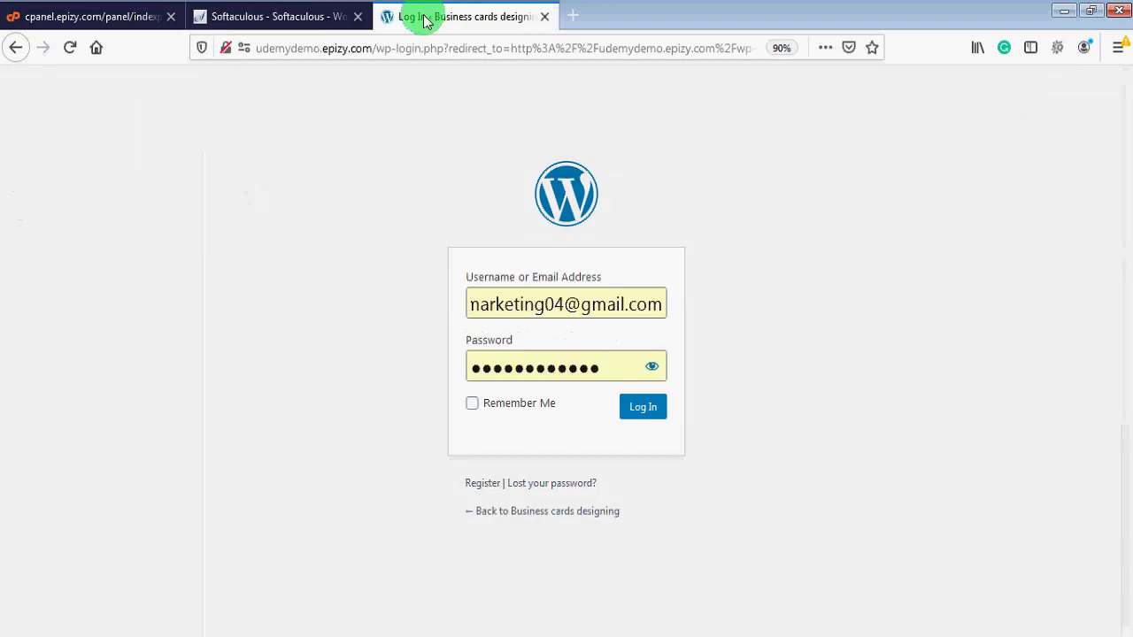
{"action": "left_click", "coordinate": [378, 48]}
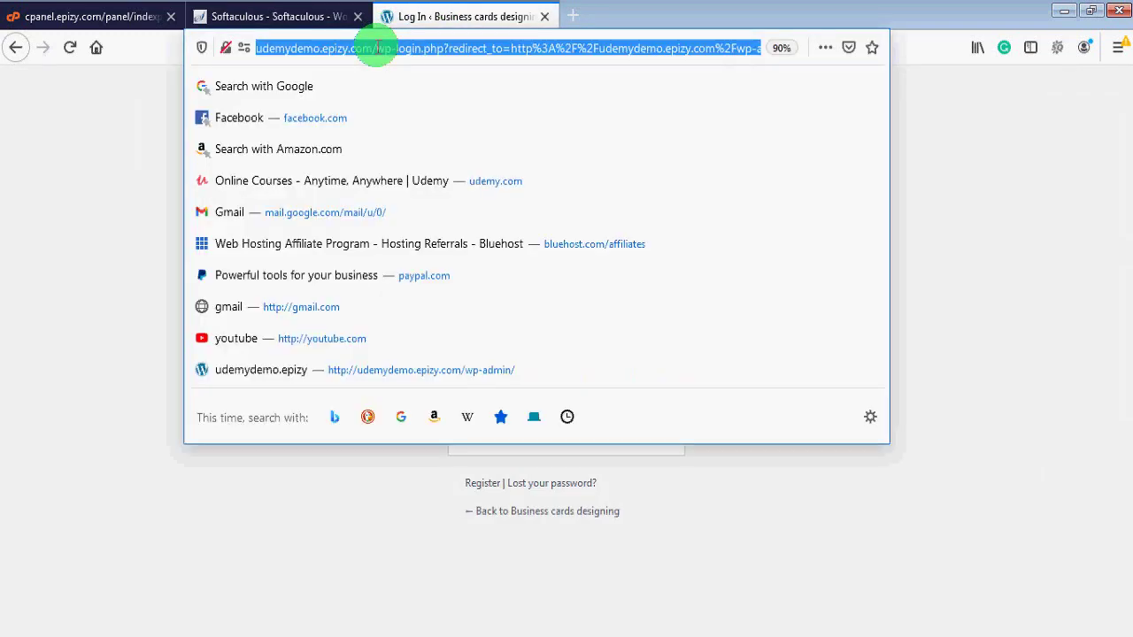
{"action": "type", "text": "yo"}
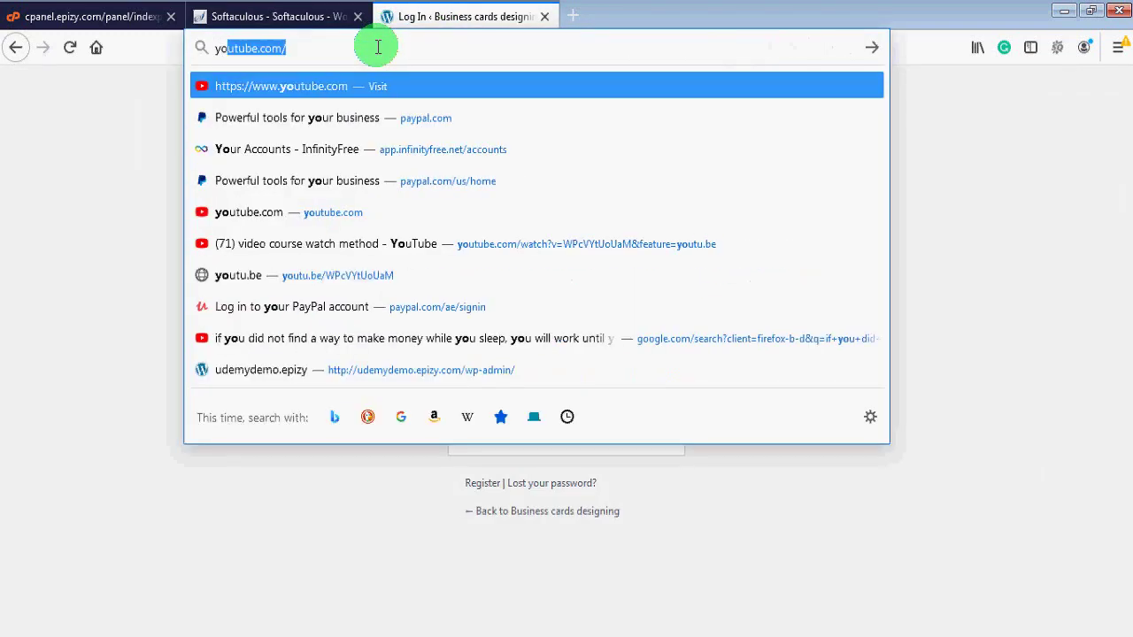
{"action": "type", "text": "urdomainname.o"}
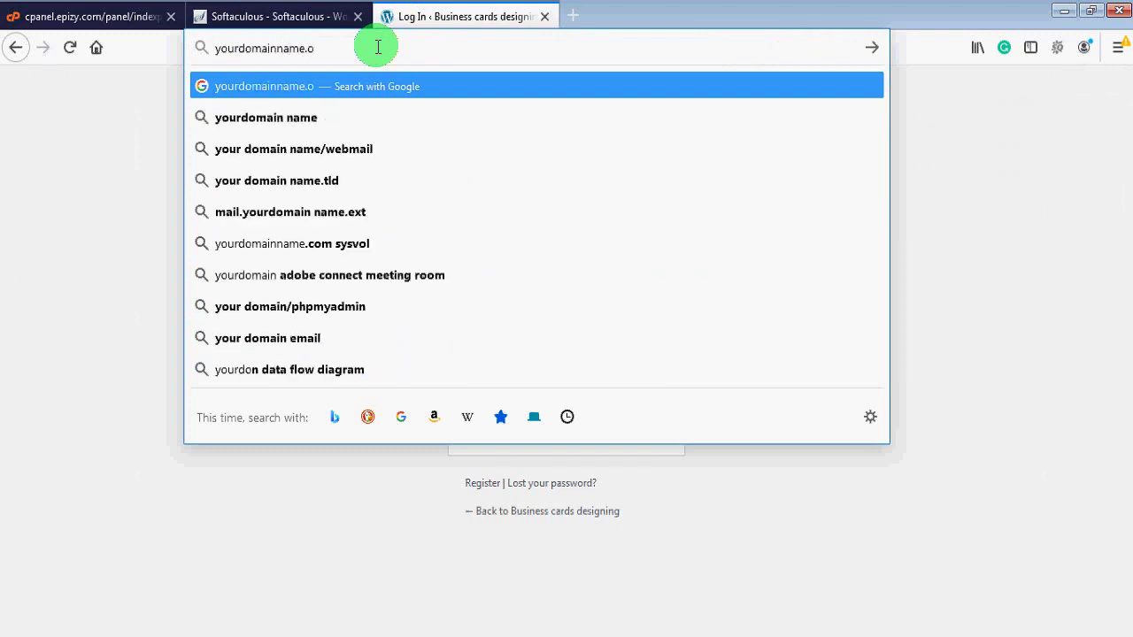
{"action": "key", "text": "BackSpace"}
{"action": "type", "text": "c"}
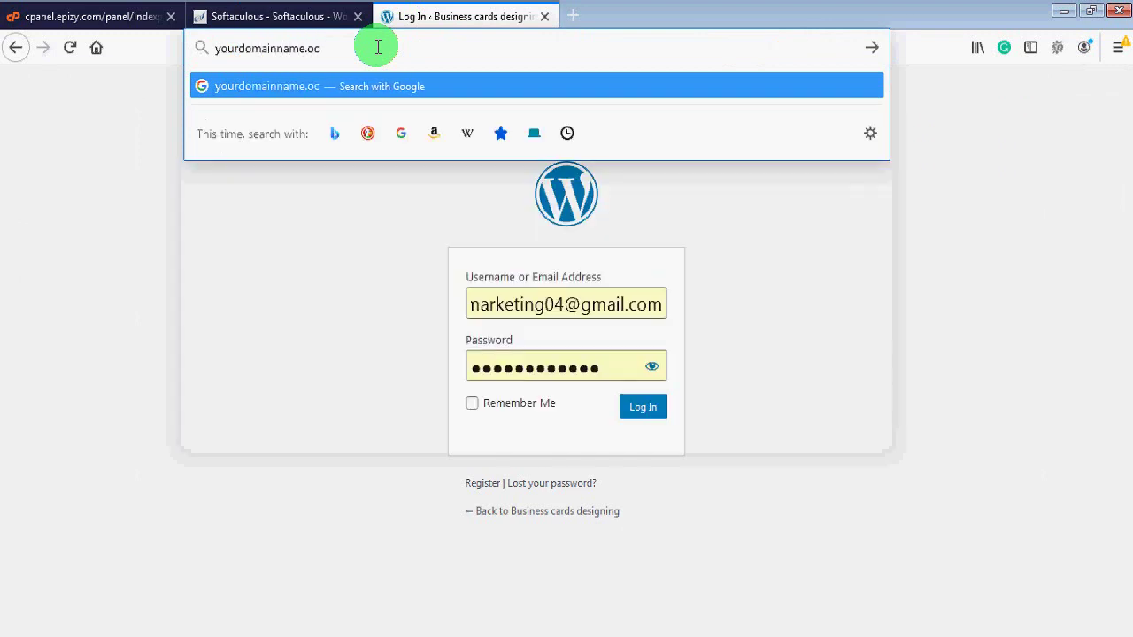
{"action": "type", "text": "om/wp-admin"}
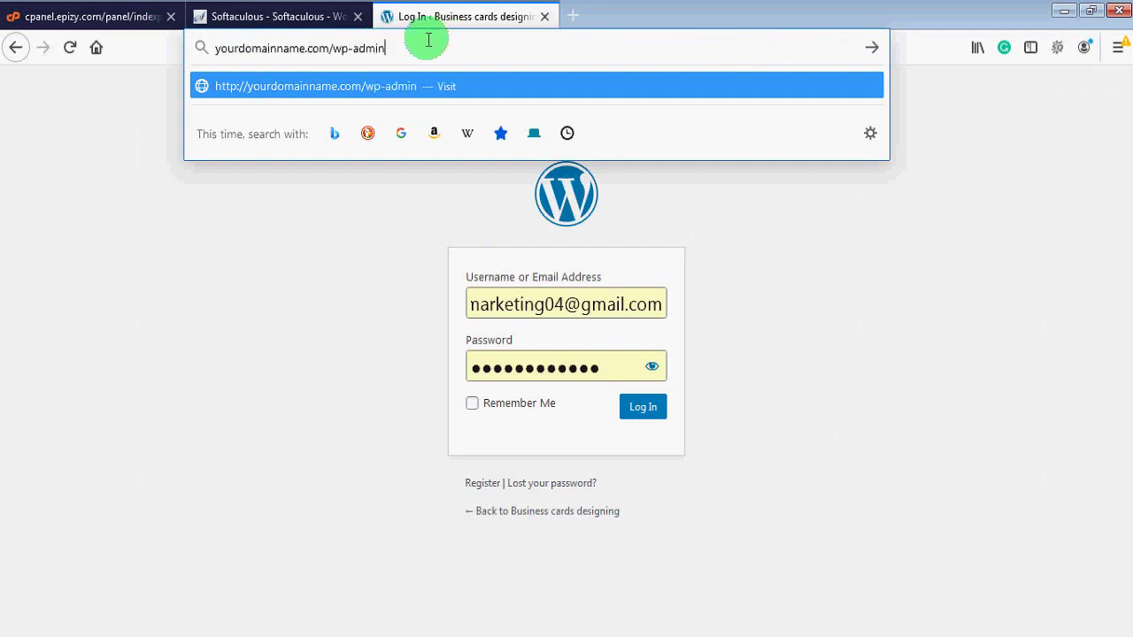
{"action": "left_click", "coordinate": [387, 272]}
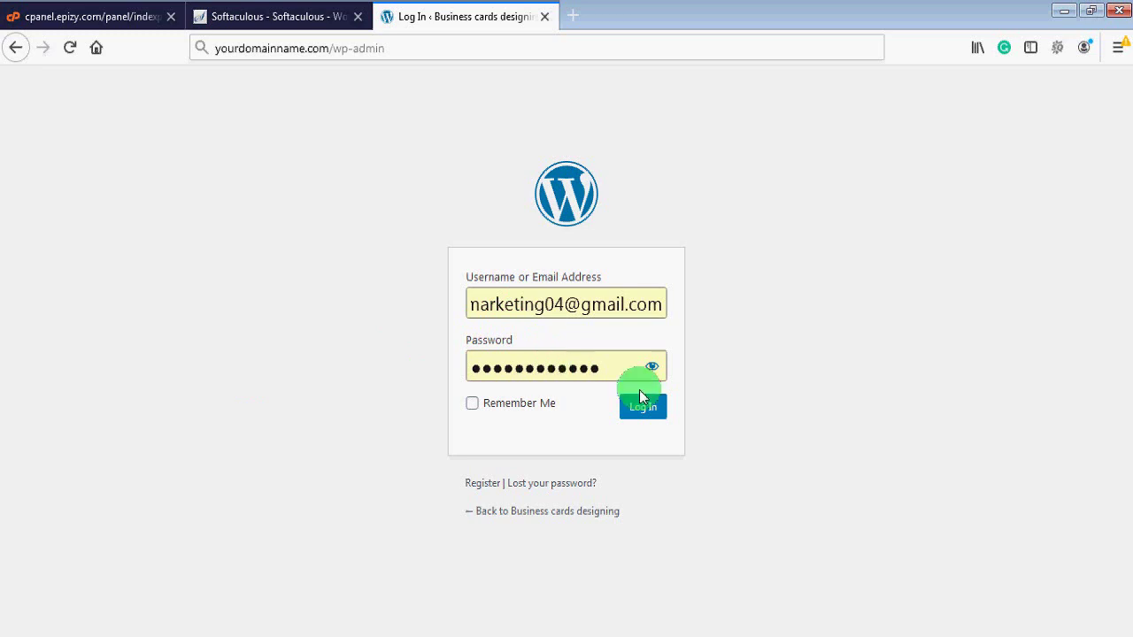
{"action": "left_click", "coordinate": [653, 408]}
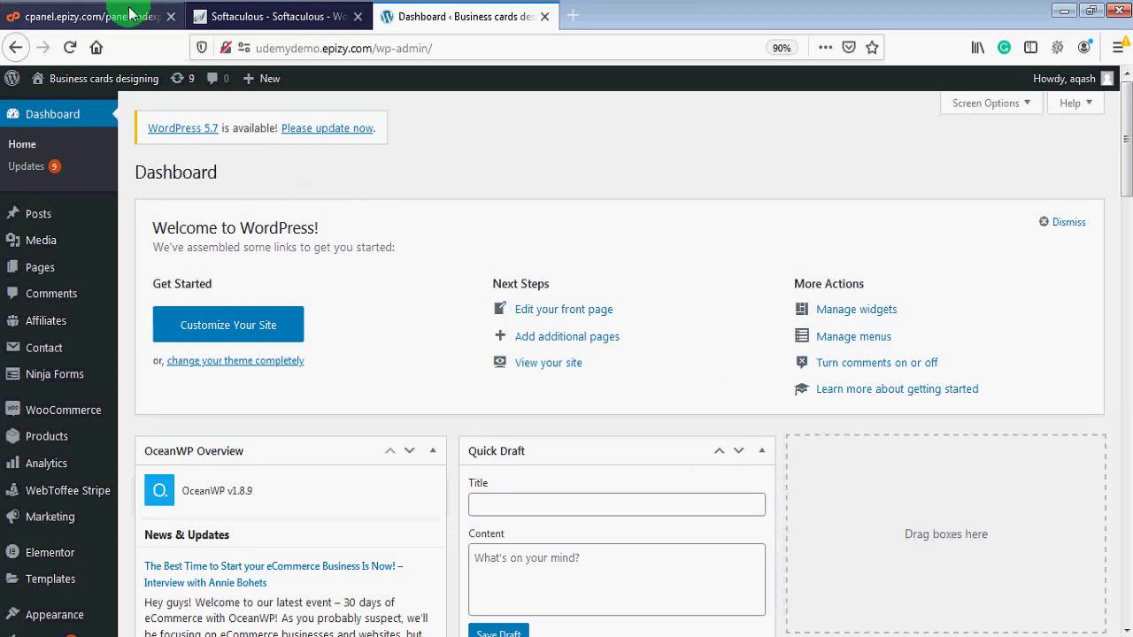
Find Email Accounts in the InfinityFree control panel with the search "email" and start creating a new email account
{"action": "left_click", "coordinate": [89, 14]}
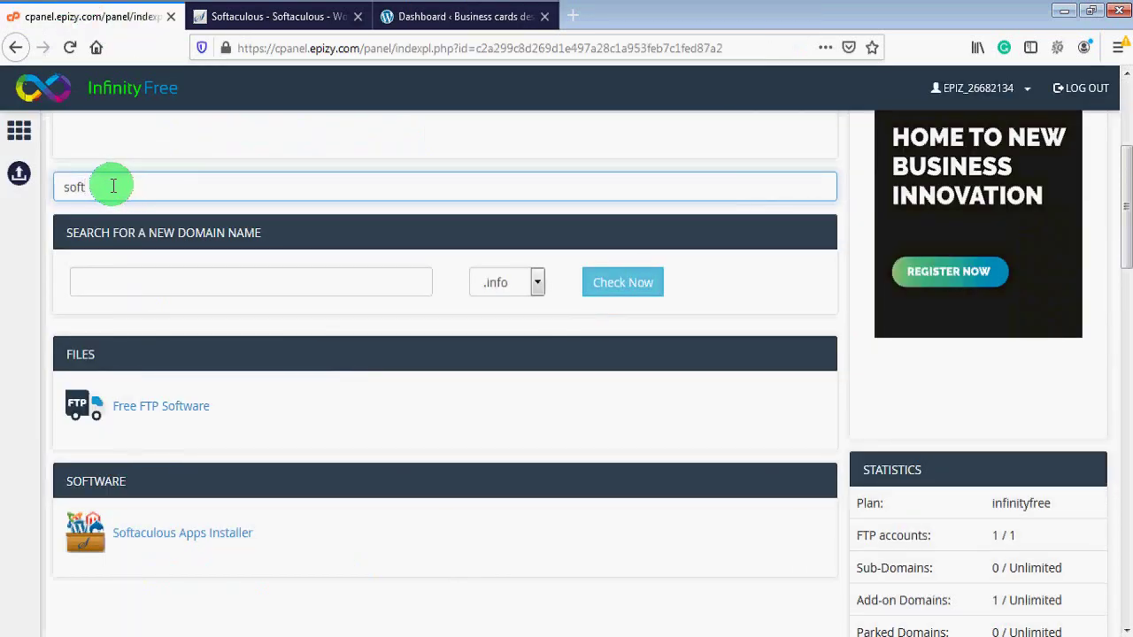
{"action": "left_click_drag", "start_coordinate": [97, 184], "coordinate": [62, 186]}
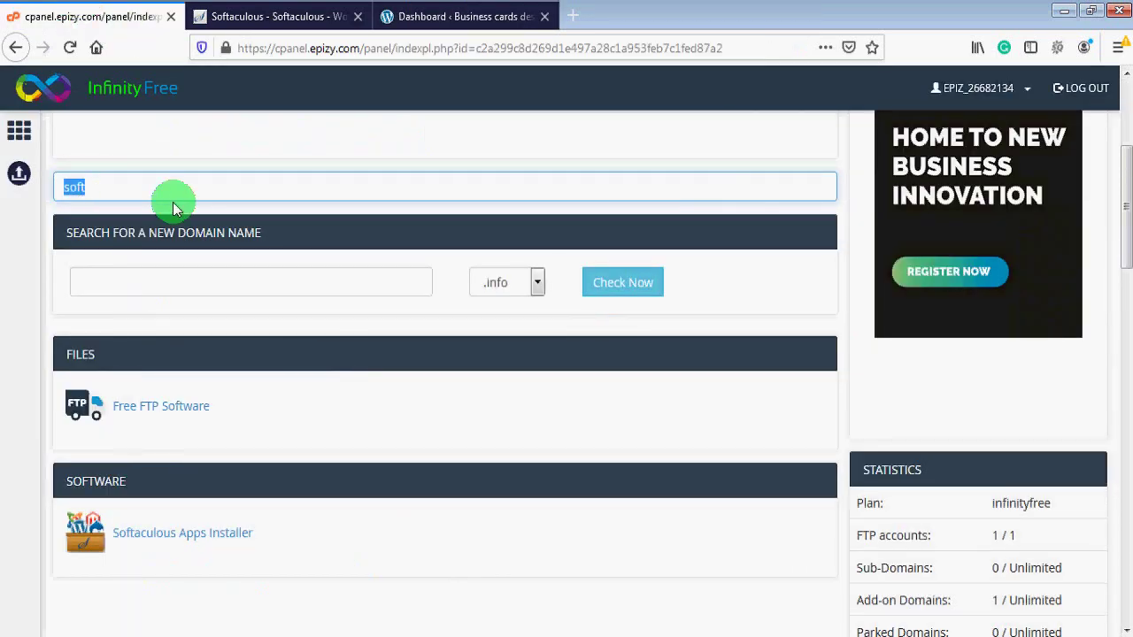
{"action": "type", "text": "email"}
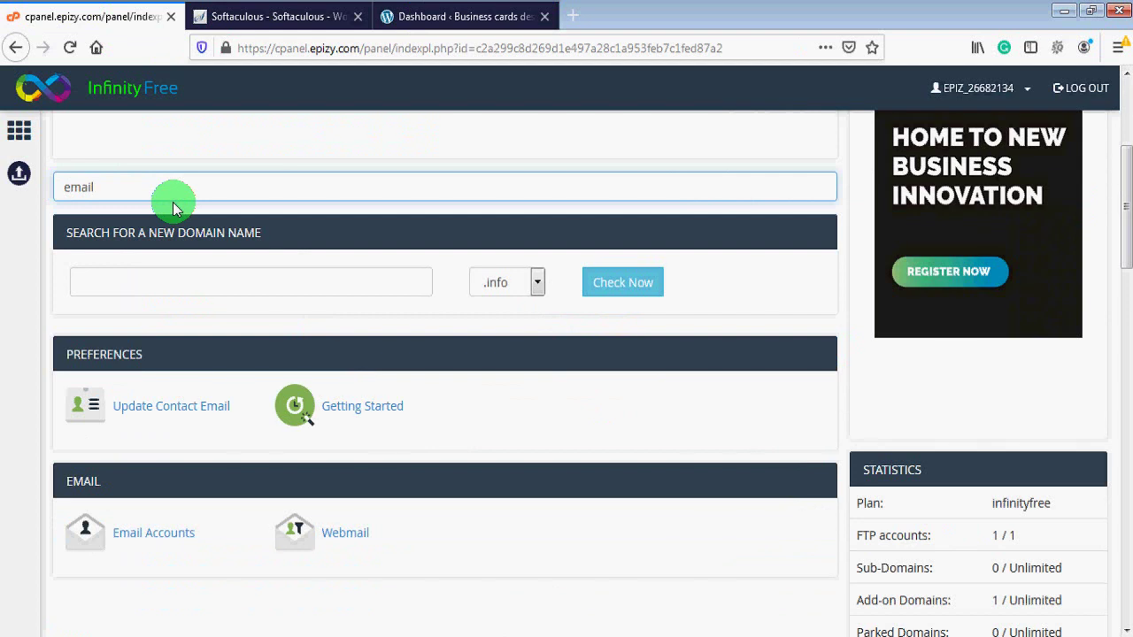
{"action": "left_click", "coordinate": [149, 534]}
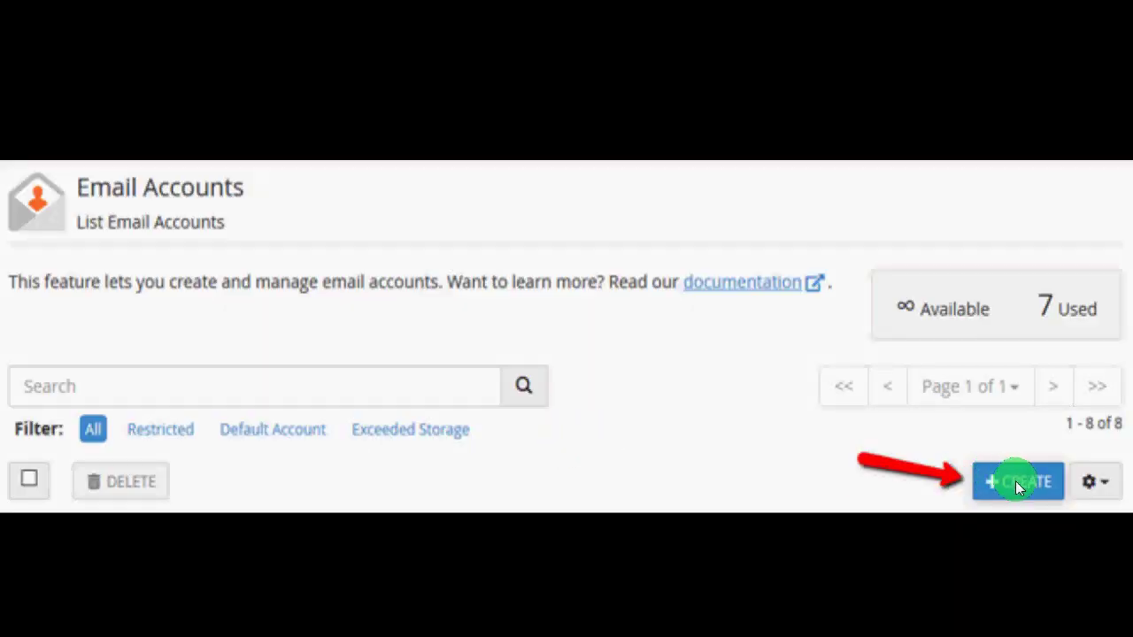
{"action": "left_click", "coordinate": [1017, 487]}
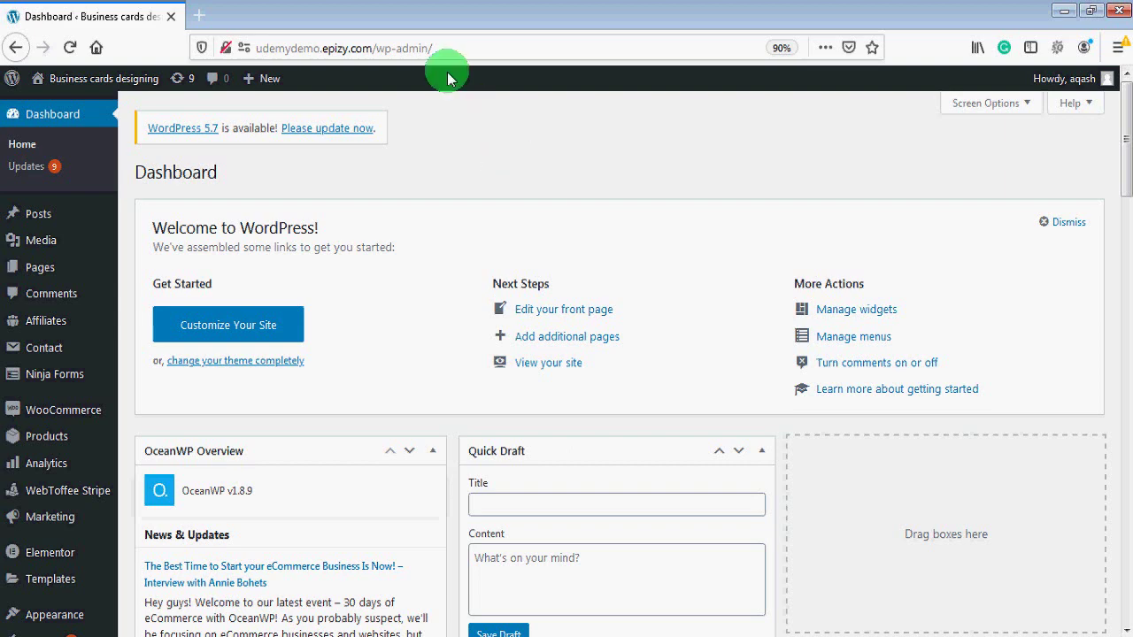
Open the webmail login page at xeeshanservices.com/webmail
{"action": "left_click", "coordinate": [438, 51]}
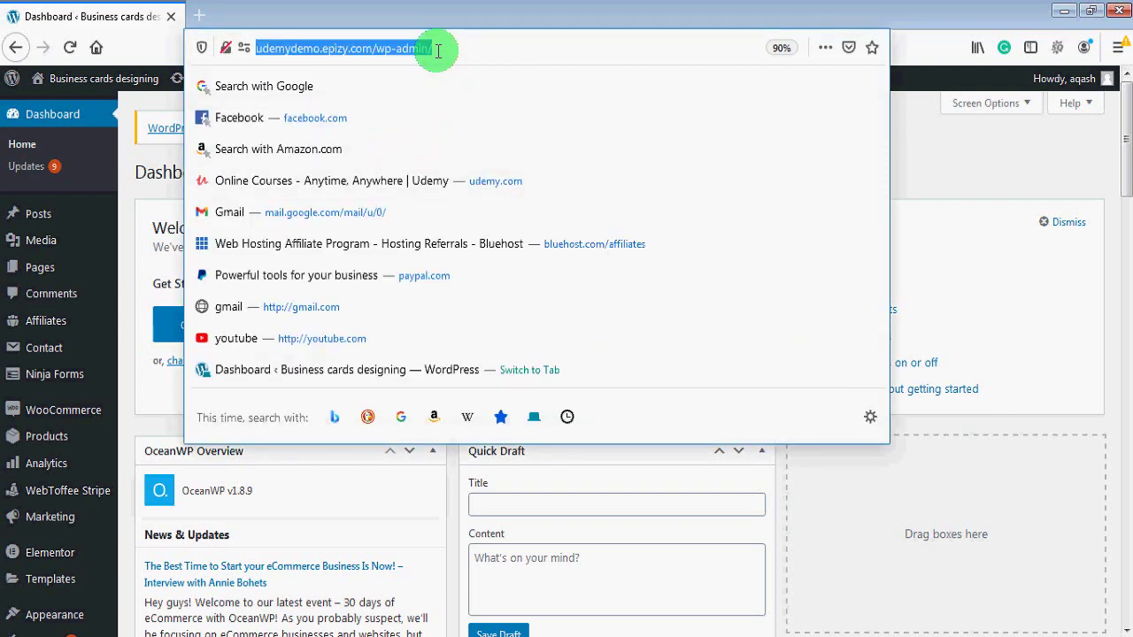
{"action": "type", "text": "xeeshan"}
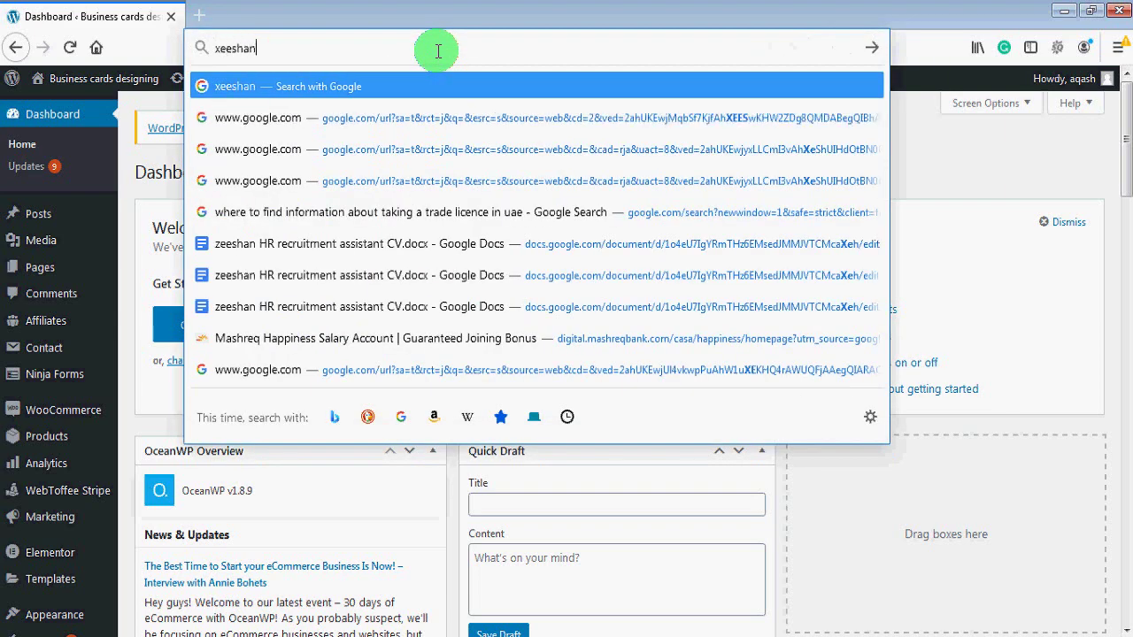
{"action": "type", "text": "services"}
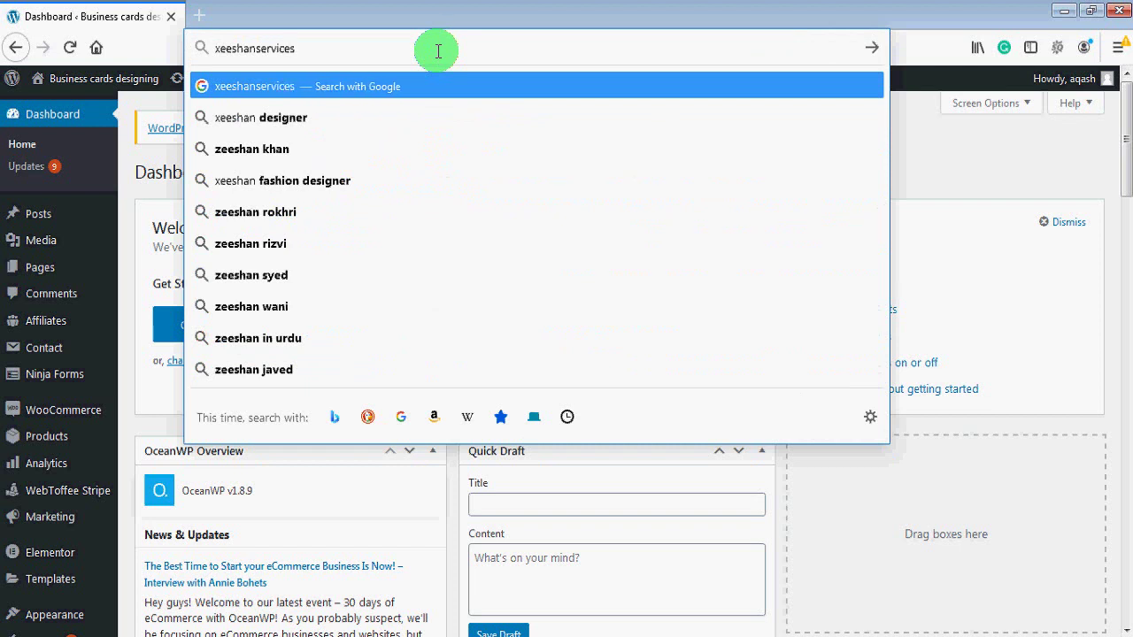
{"action": "type", "text": ".com"}
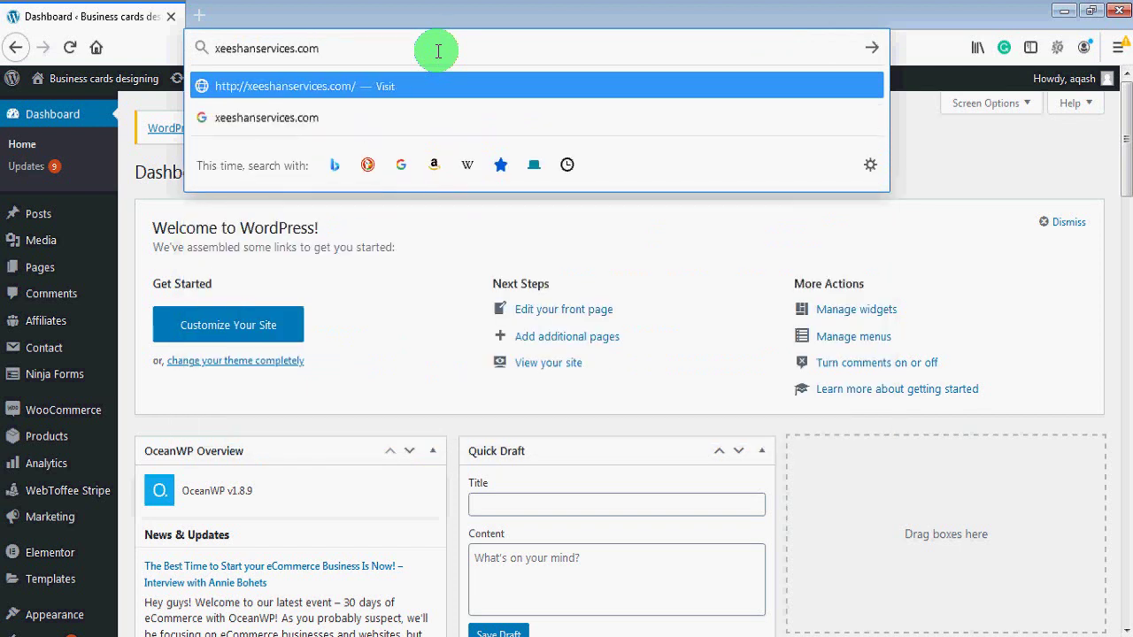
{"action": "type", "text": "/webmail"}
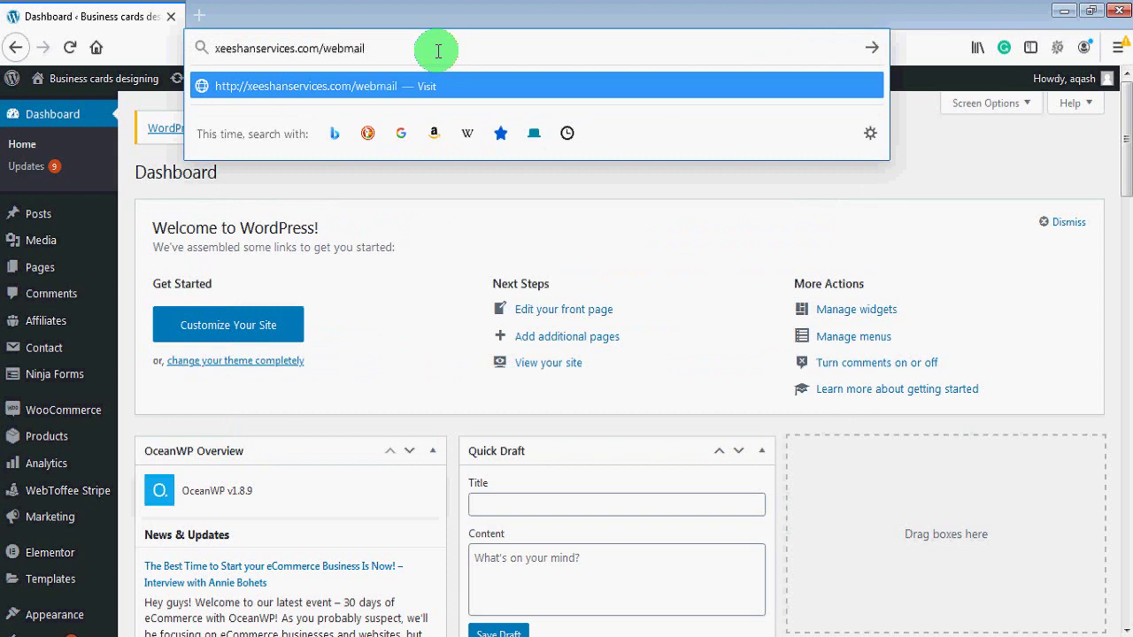
{"action": "key", "text": "Return"}
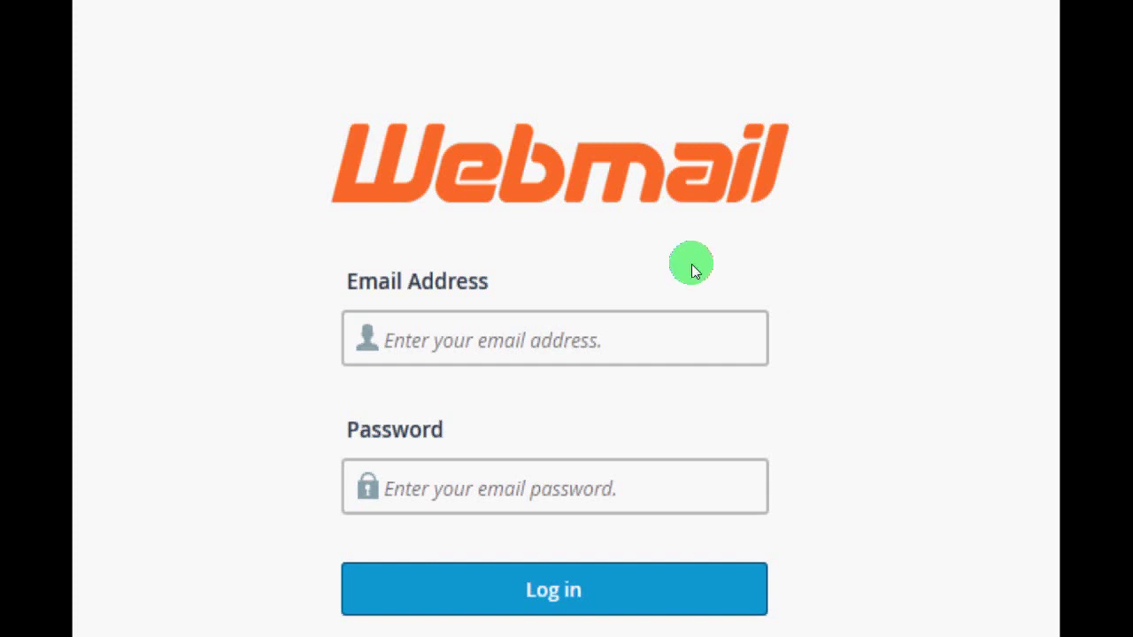